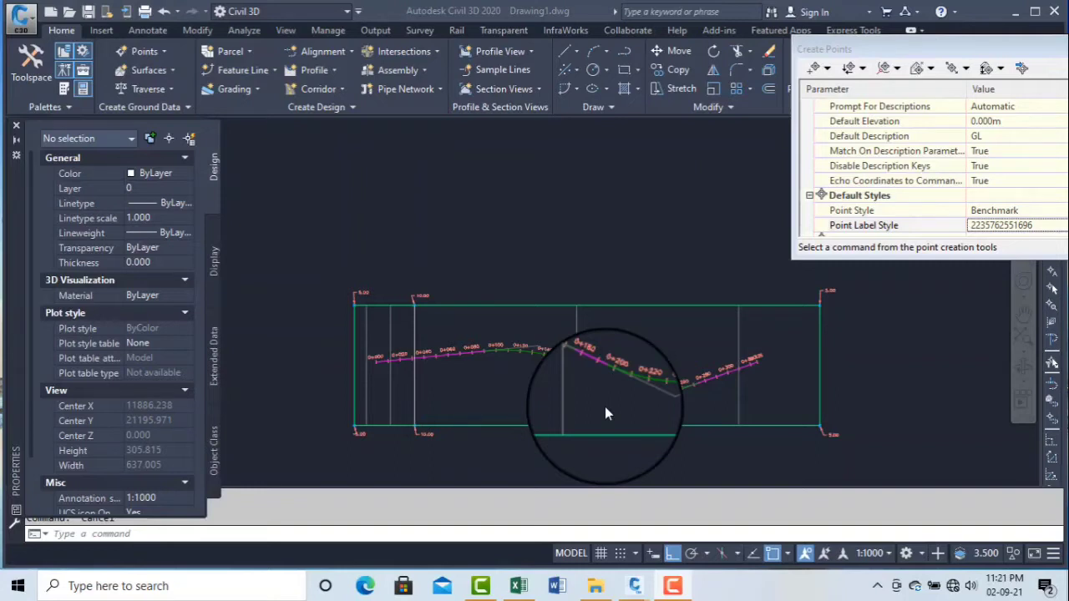
Step: Create a feature line from the centre alignment in Site1 with the Basic Feature Line style, accepting the weeding factors
click(272, 72)
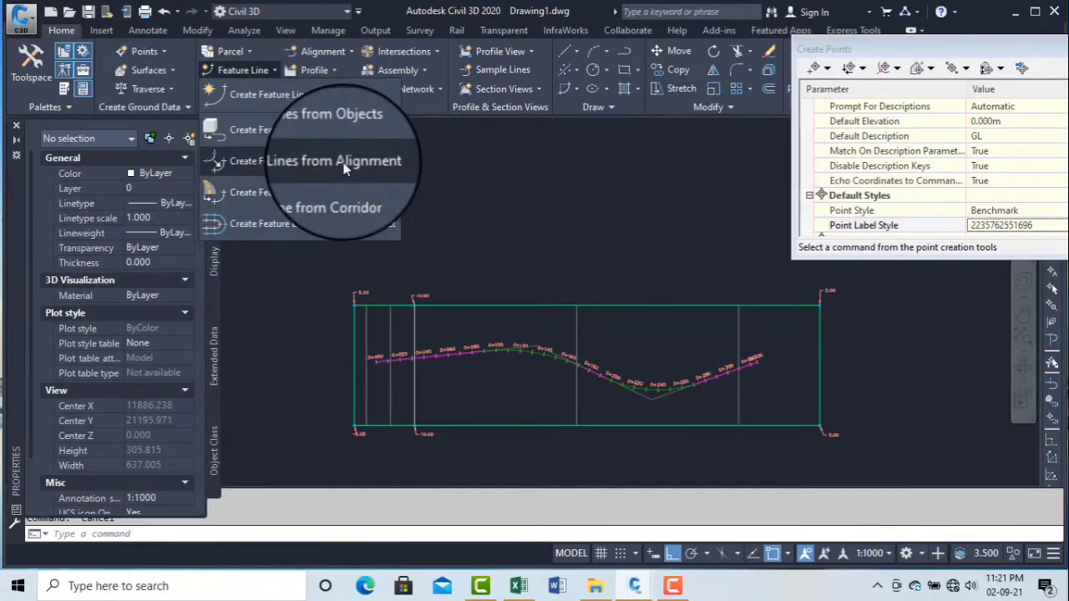
click(345, 168)
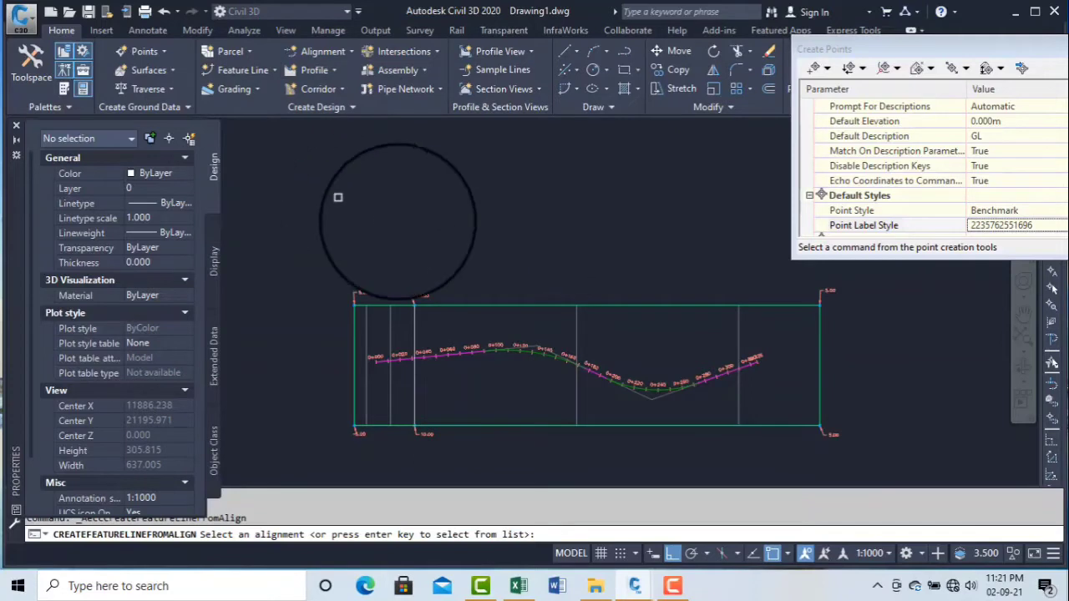
scroll(486, 356, up, 6)
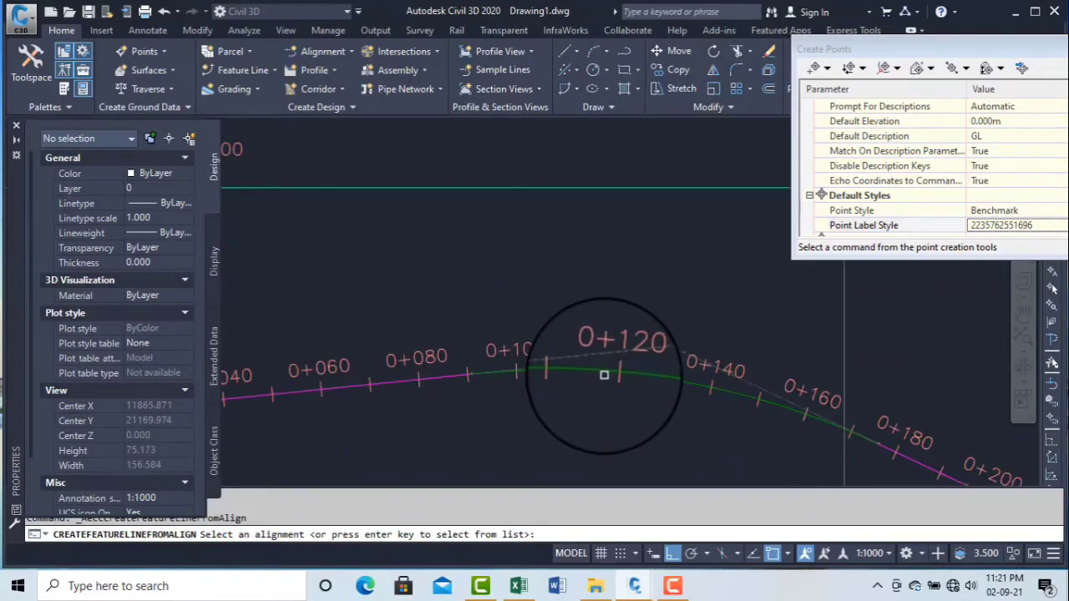
click(622, 377)
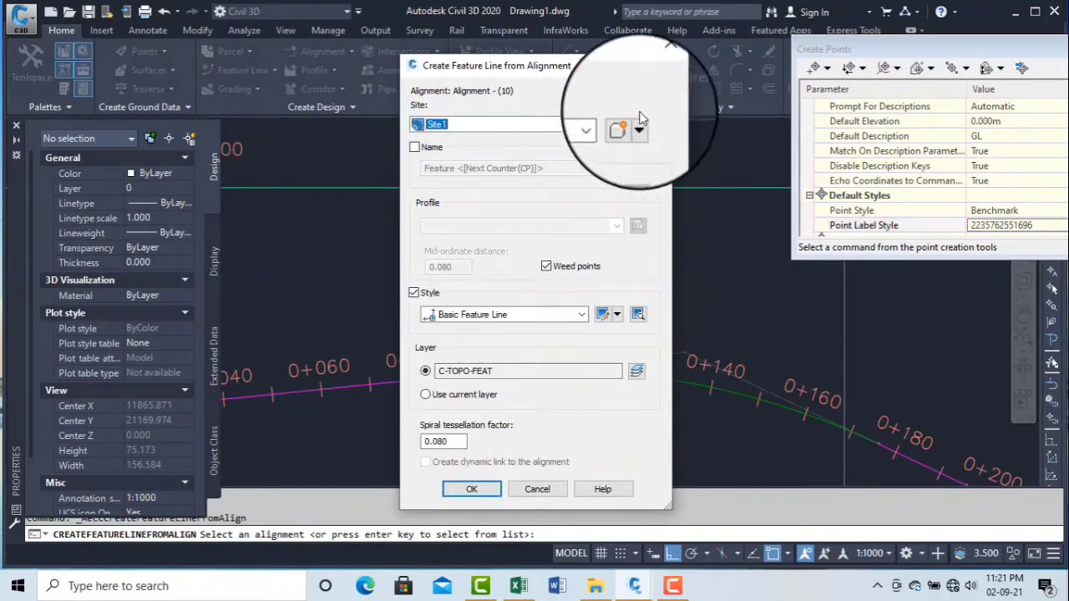
click(476, 490)
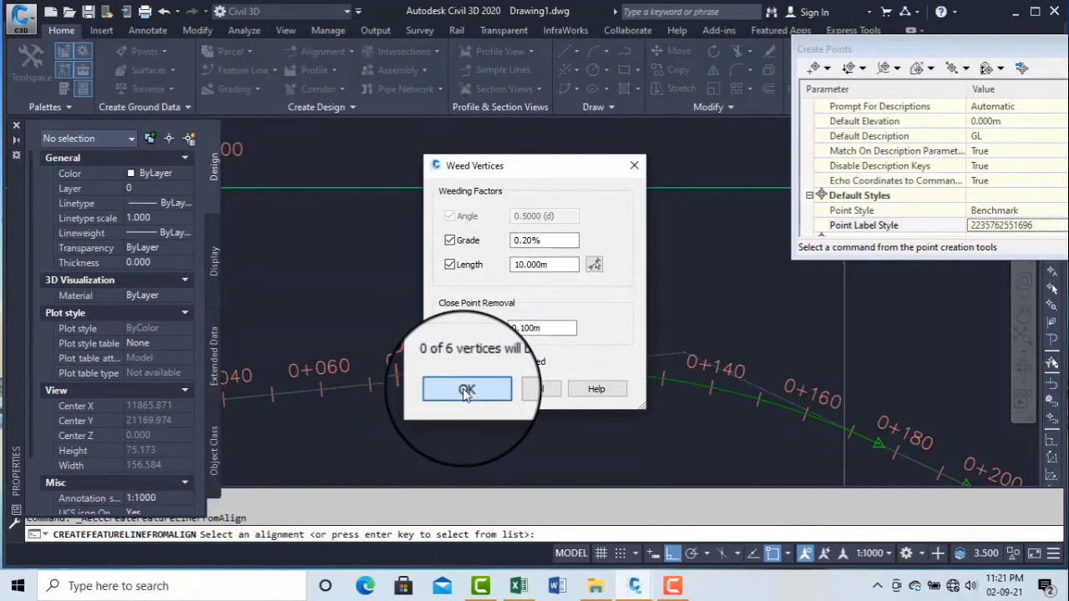
click(465, 389)
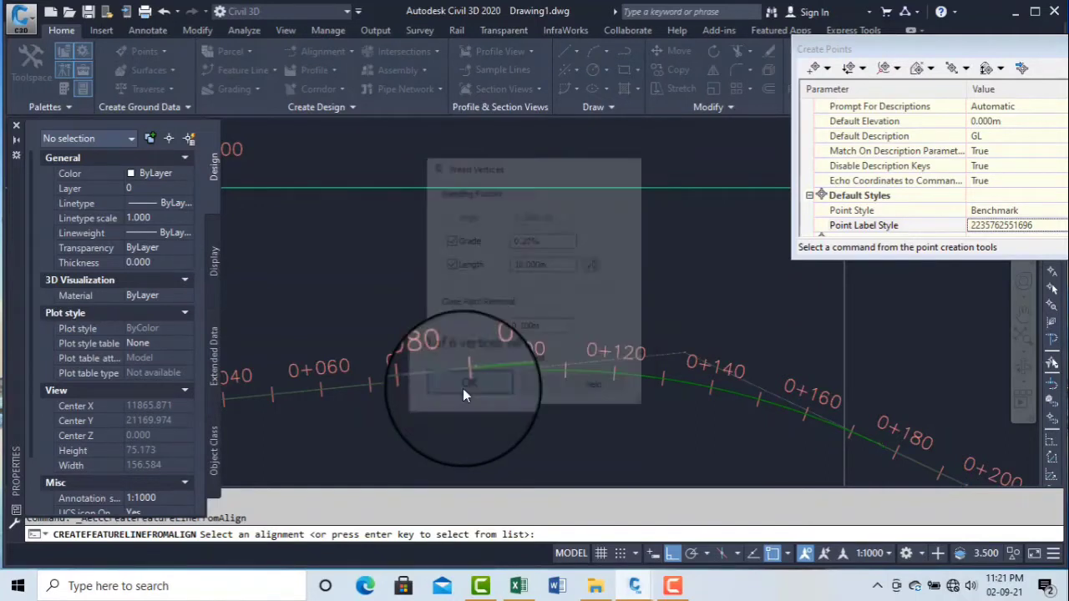
Step: Select the new feature line, move the Create Points window aside, and open the Elevation Editor for the line
scroll(483, 280, down, 2)
scroll(478, 272, down, 3)
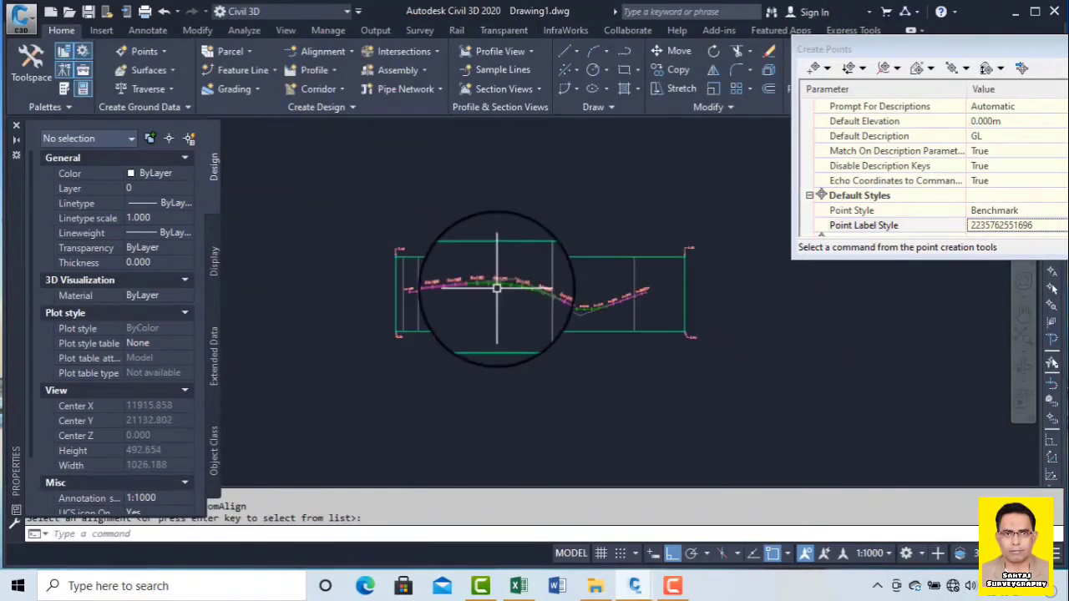
scroll(493, 289, up, 4)
scroll(490, 293, down, 2)
scroll(504, 285, up, 4)
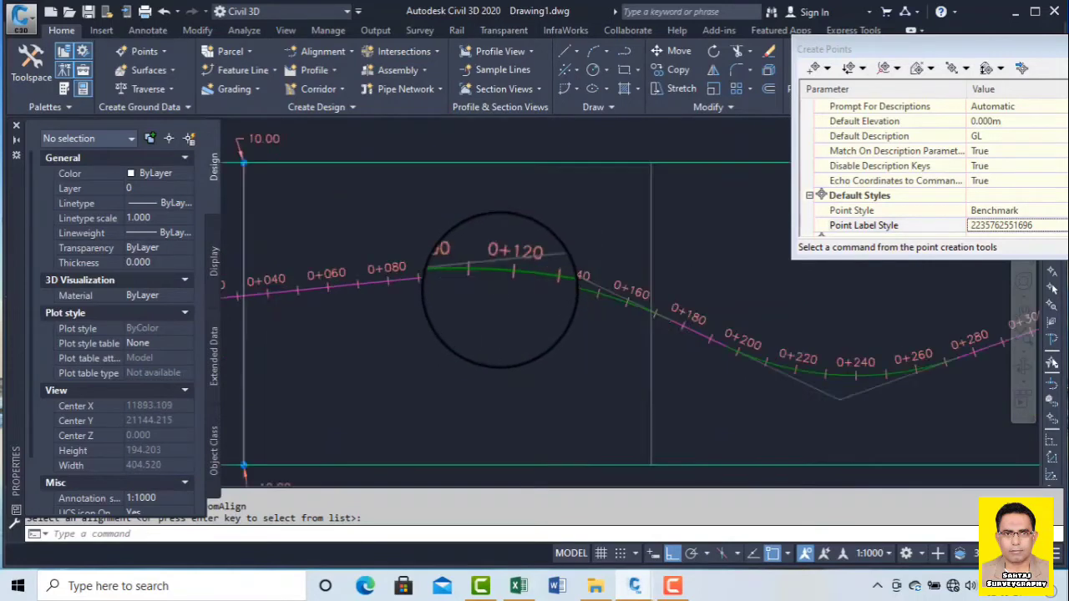
click(501, 250)
scroll(501, 310, down, 1)
scroll(499, 328, down, 2)
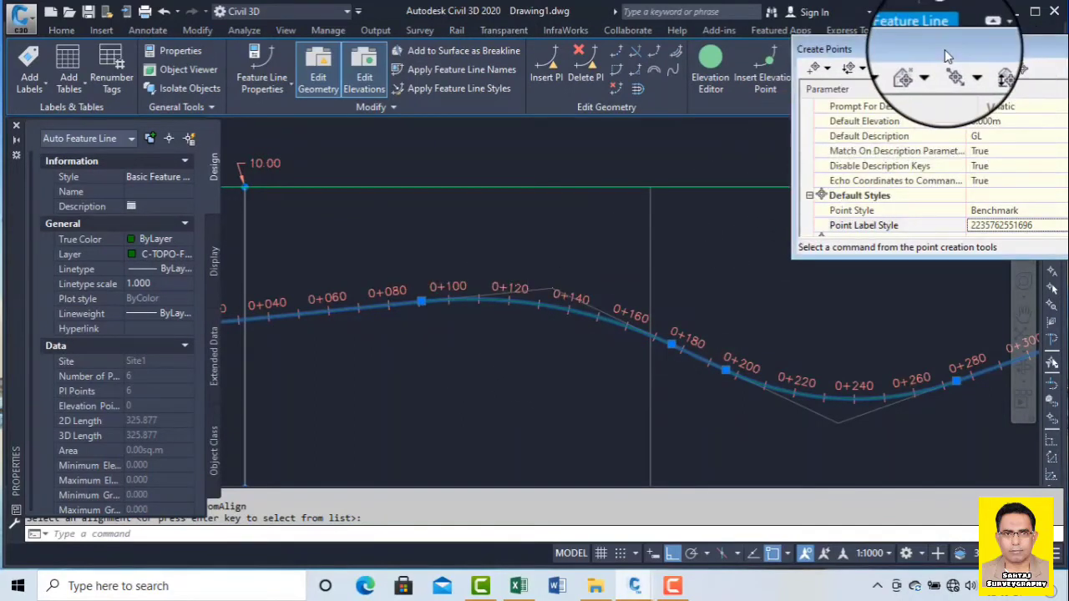
drag(854, 47, 1018, 84)
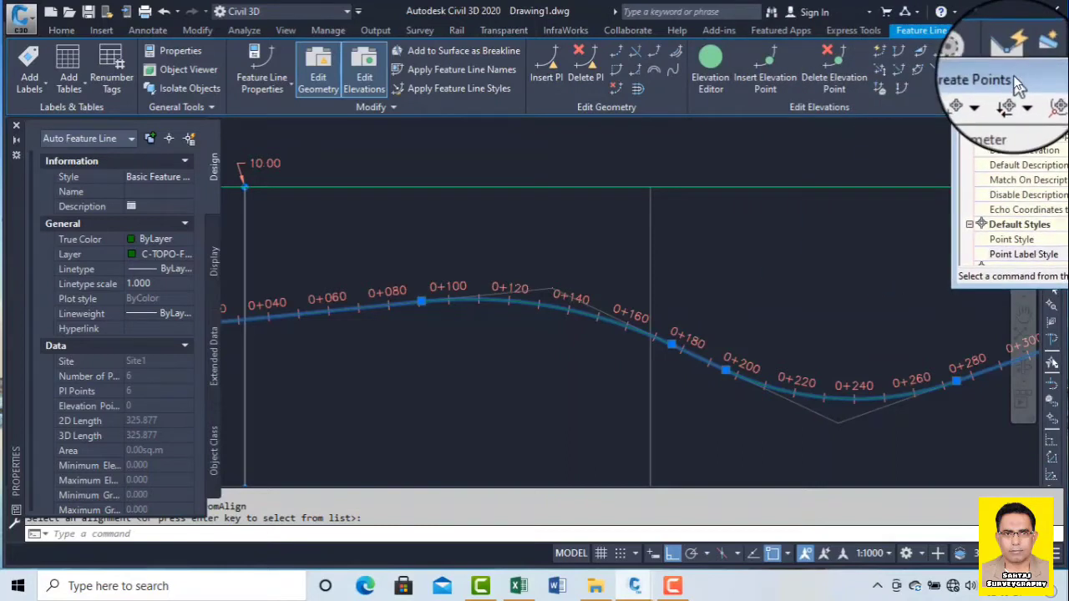
click(711, 66)
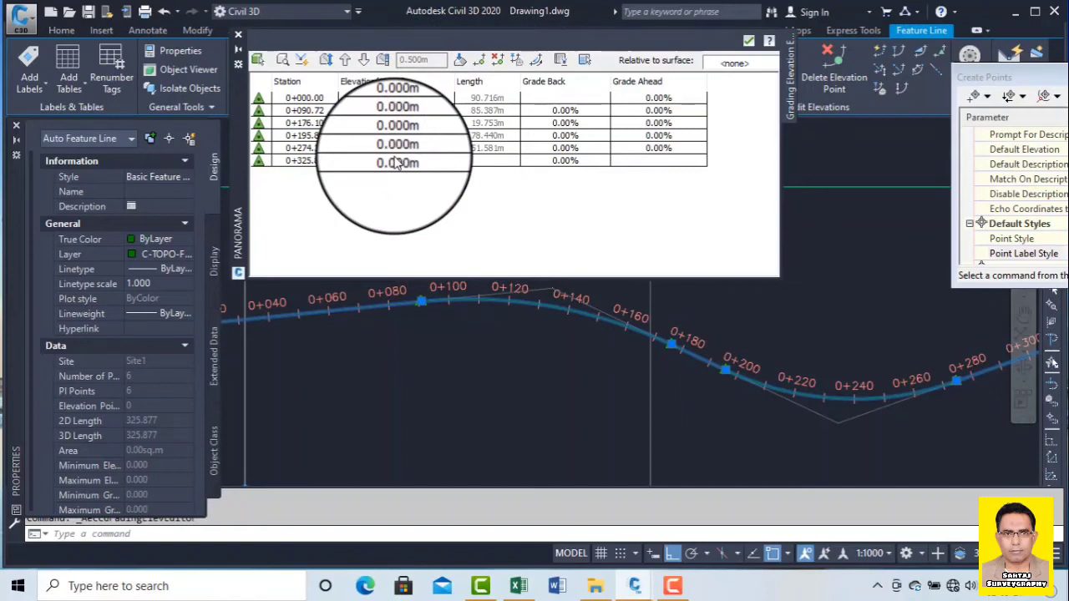
Step: Set the feature line elevations to 5 m at station 0+000.00, 6 m at 0+090.72 and 7 m at 0+176.10
click(410, 97)
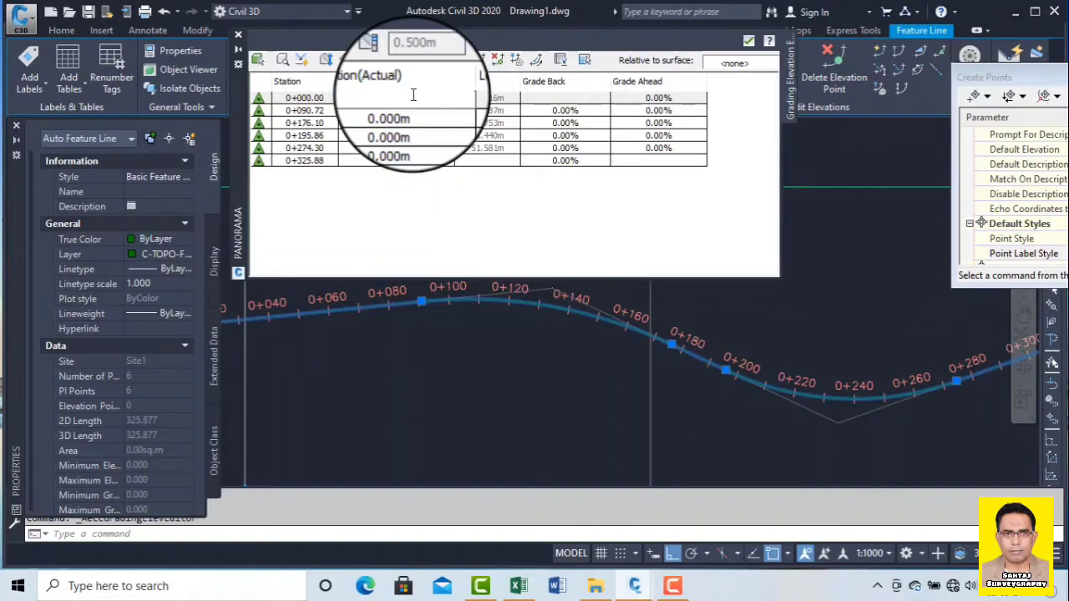
text(5)
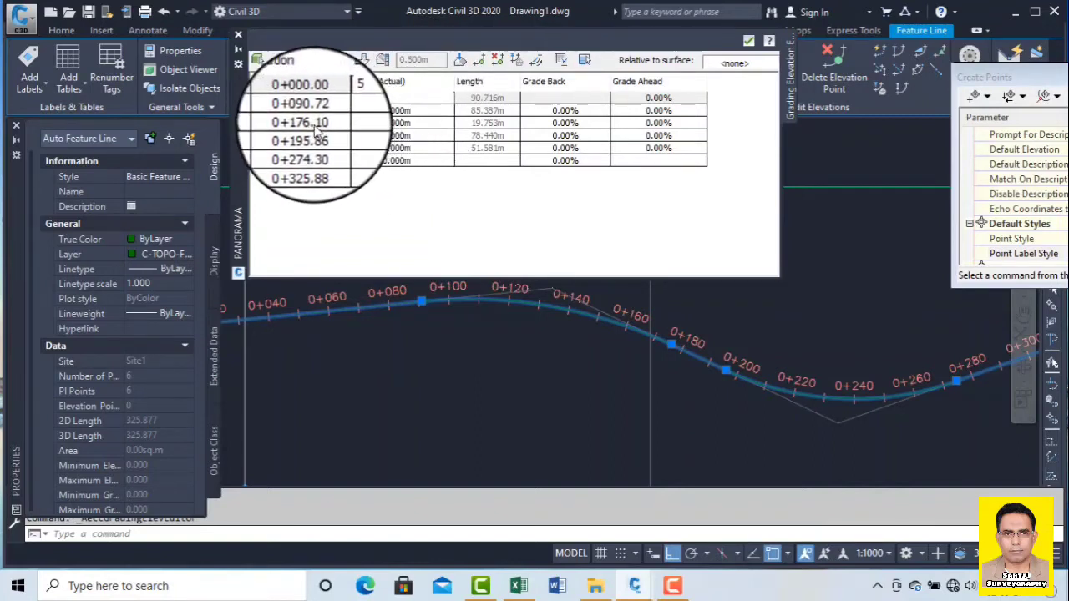
click(409, 111)
click(420, 110)
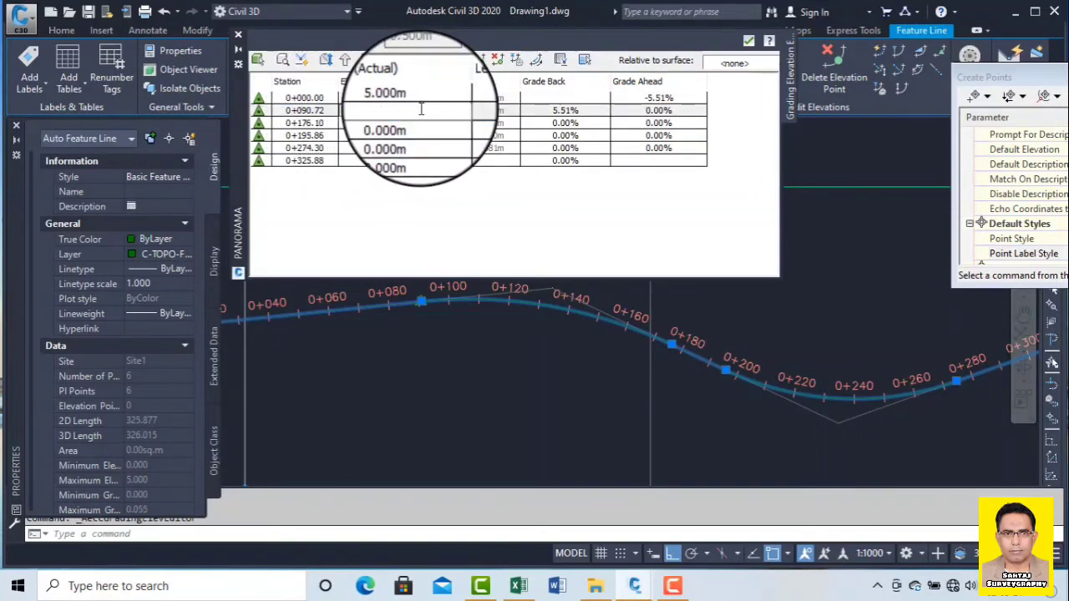
text(6)
click(433, 125)
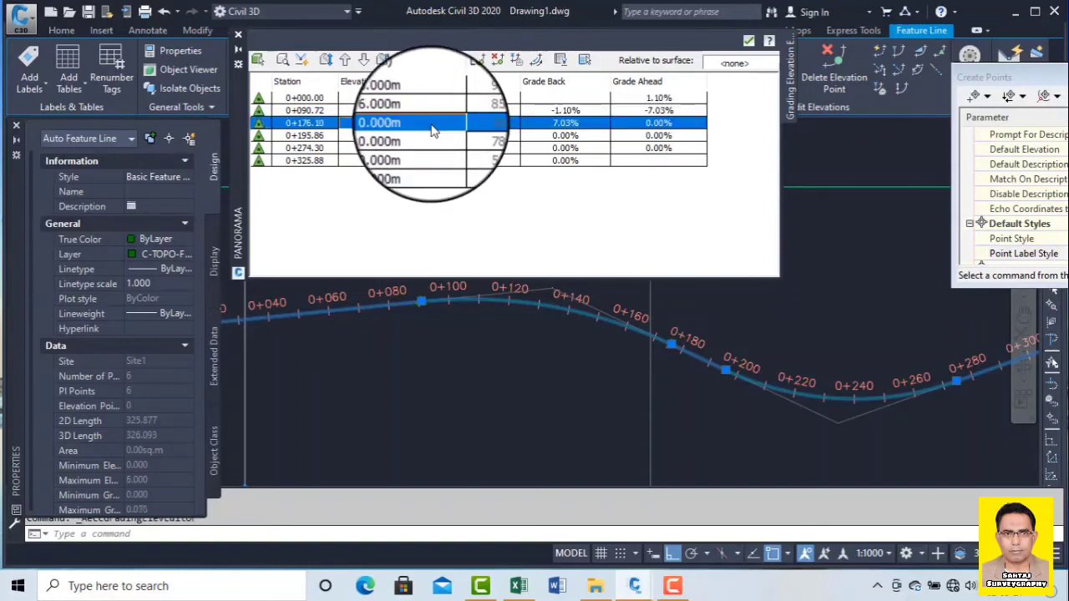
click(433, 125)
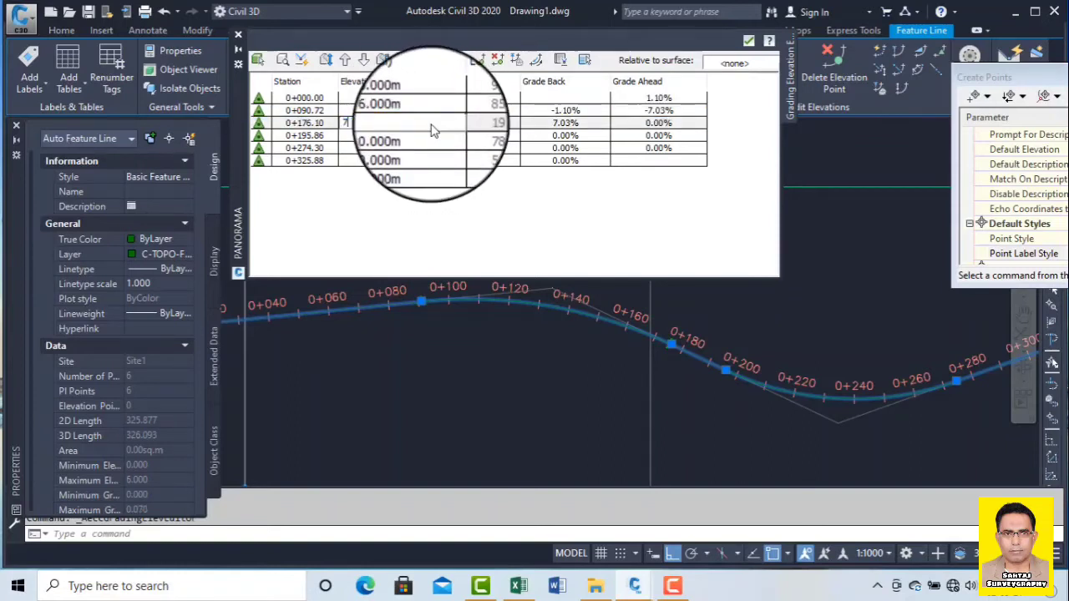
text(7)
Step: Set the feature line elevations to 2 m at station 0+195.86, 3 m at 0+274.30 and 2 m at 0+325.88
double_click(418, 137)
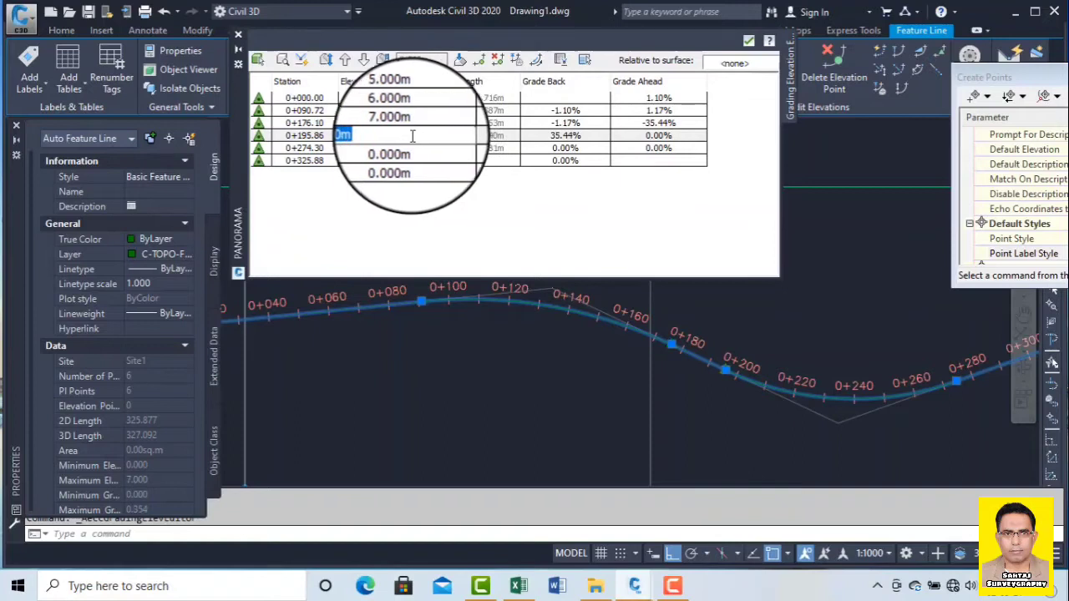
text(2)
click(414, 150)
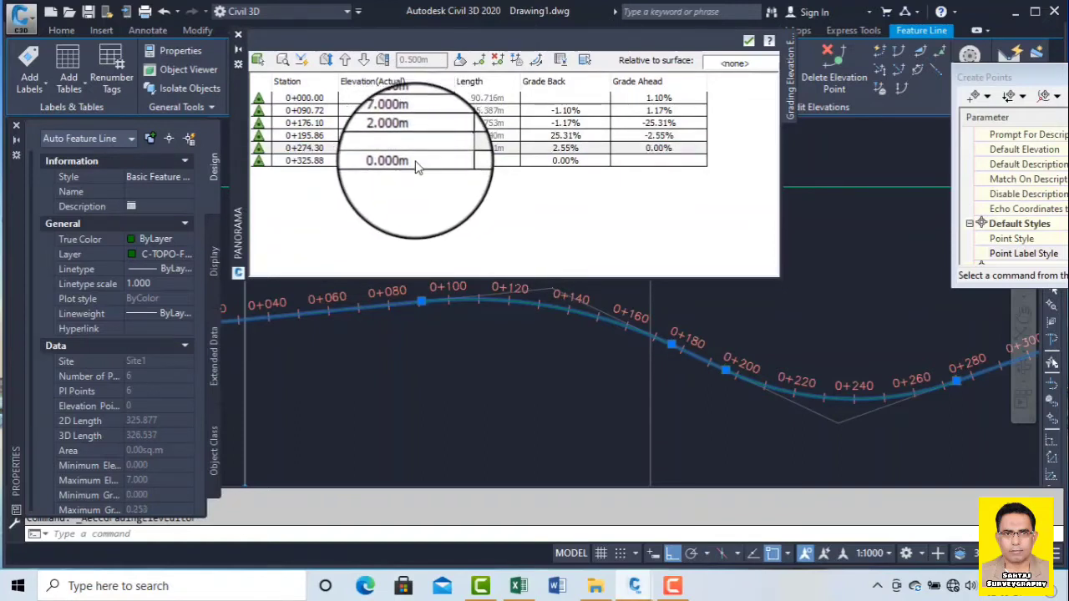
text(3)
double_click(417, 164)
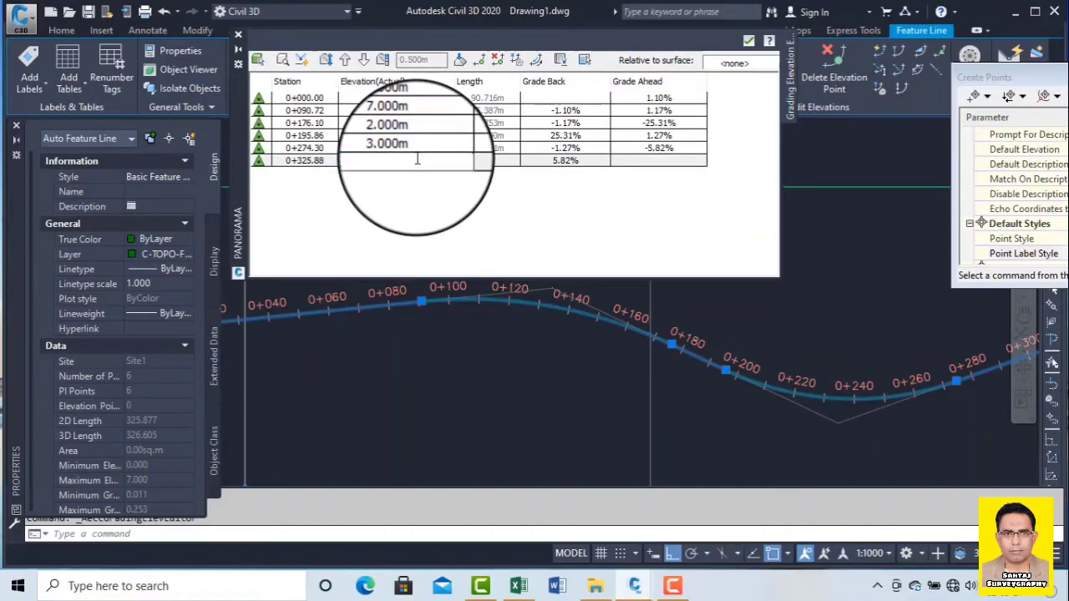
text(4)
key(Return)
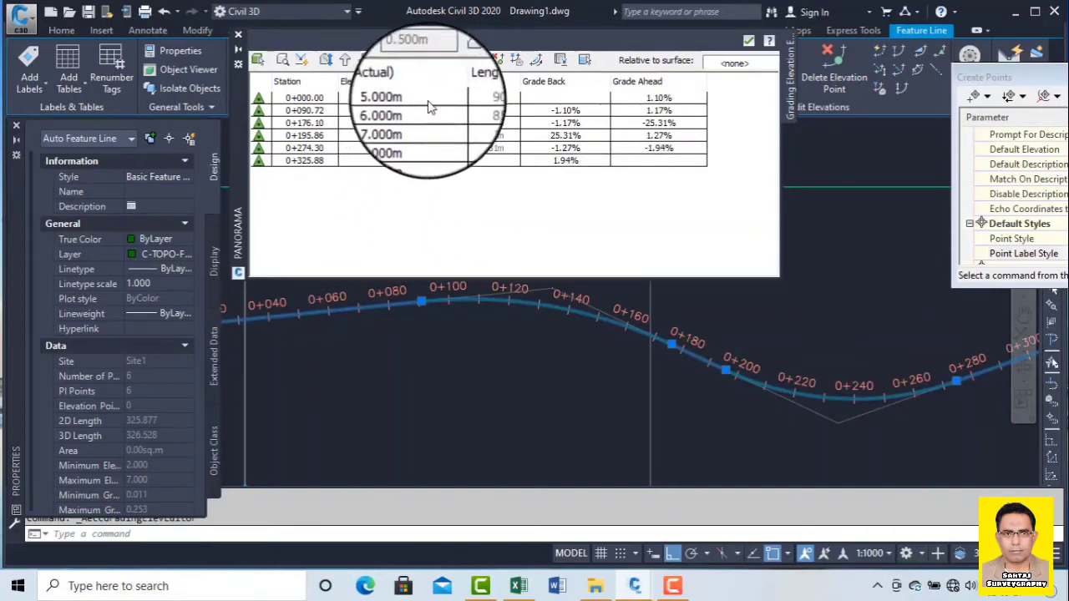
Step: Insert an elevation point on the feature line at station 0+099.94, keeping the proposed elevation of 6.108 m
click(400, 138)
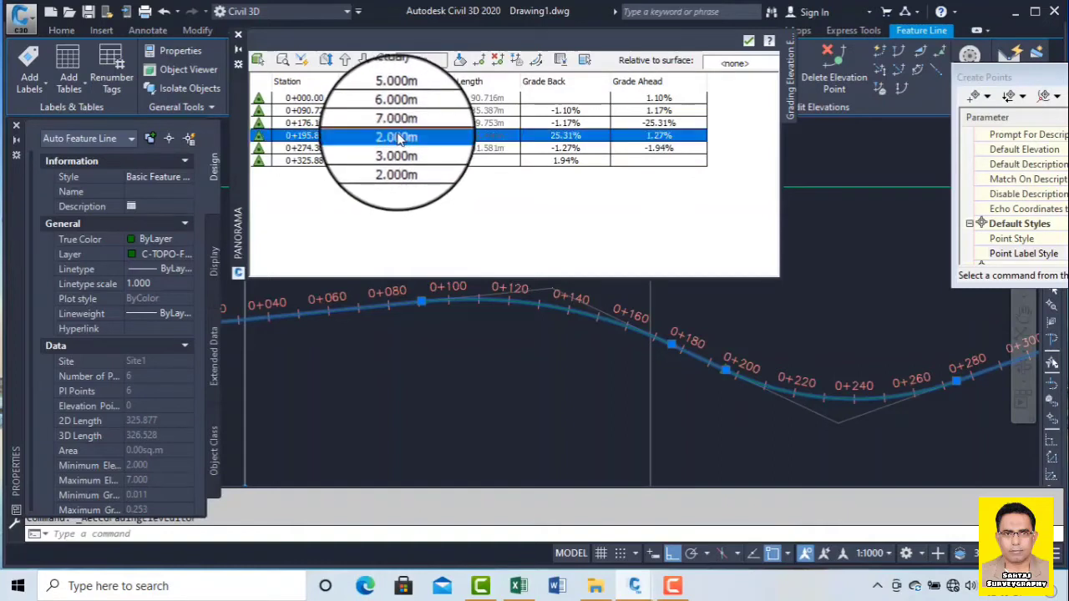
click(480, 63)
scroll(428, 349, down, 5)
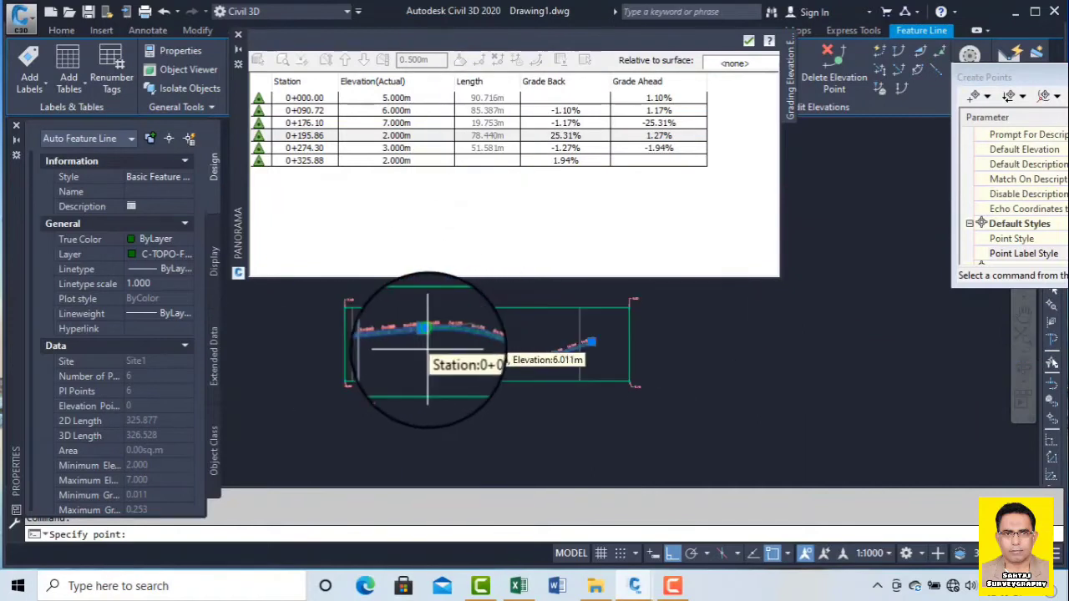
scroll(427, 349, up, 5)
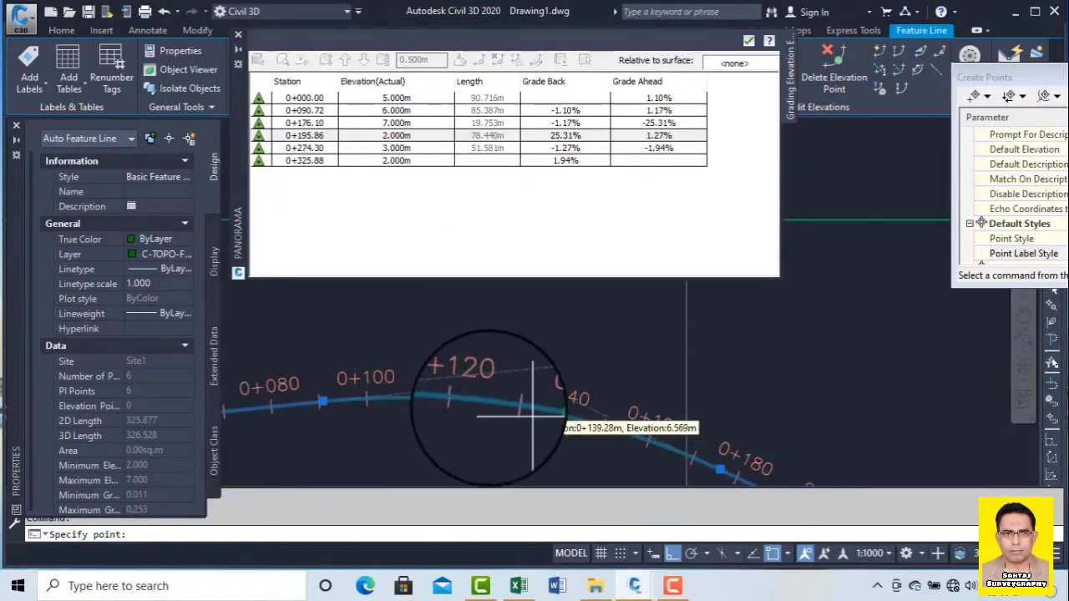
click(366, 399)
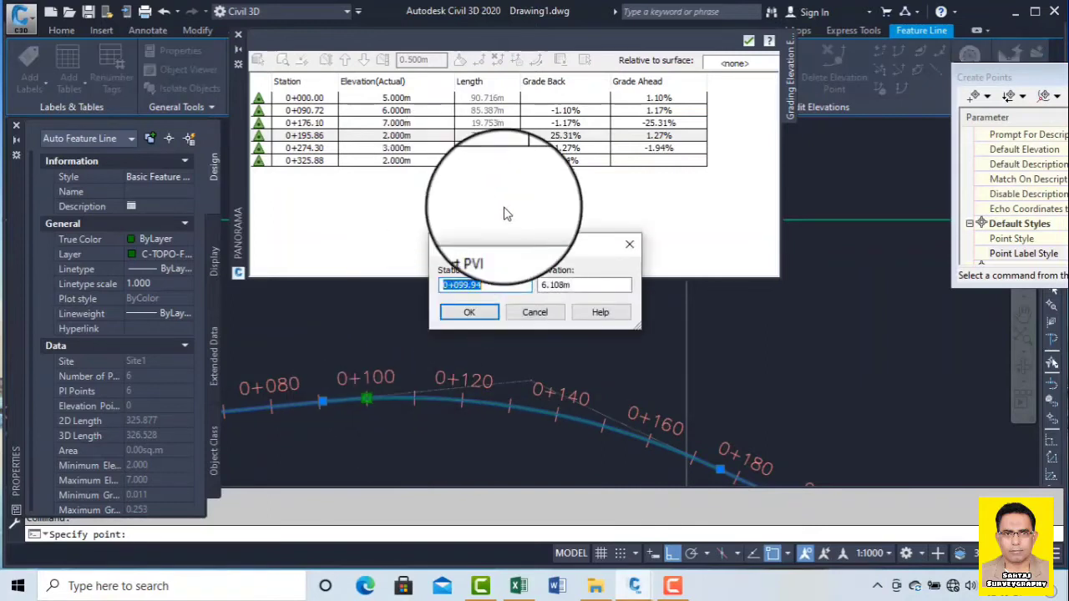
drag(580, 284, 537, 291)
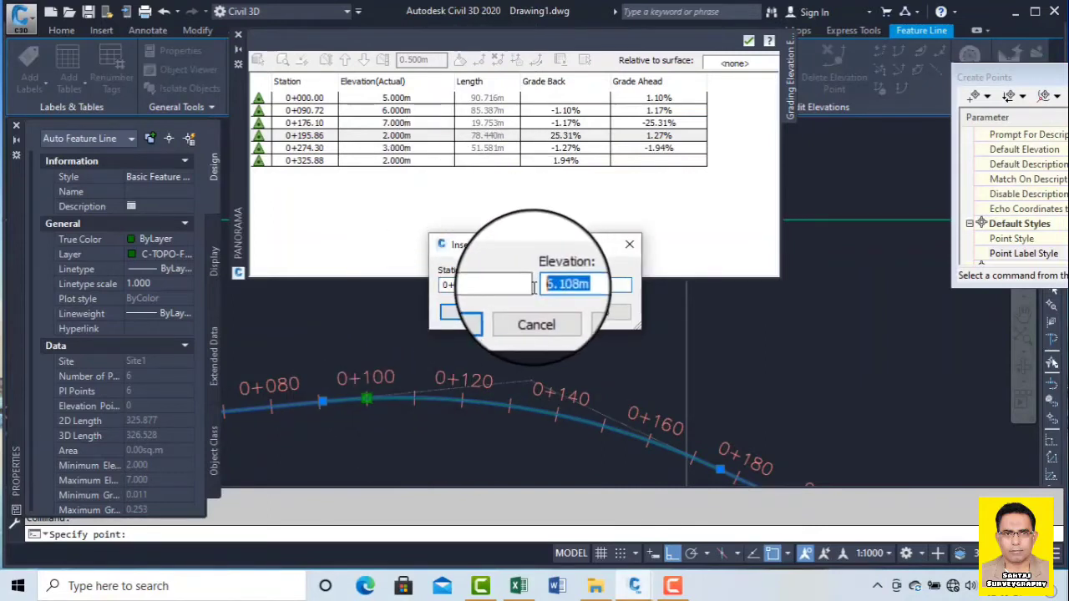
click(469, 314)
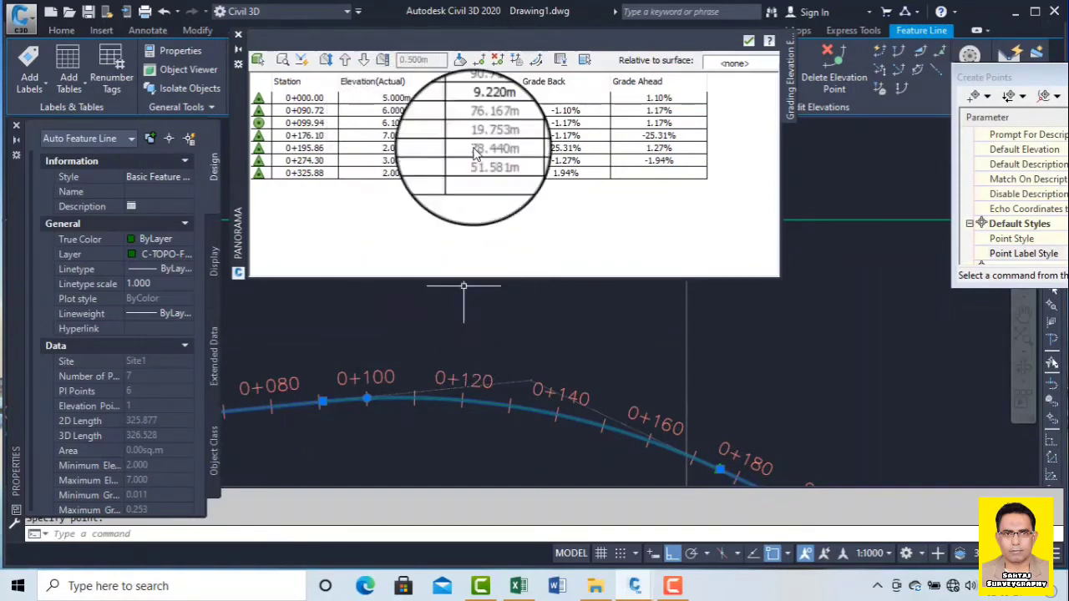
Step: Insert an elevation point at station 0+230.15 with an elevation of 3 m, and close the Elevation Editor
click(478, 60)
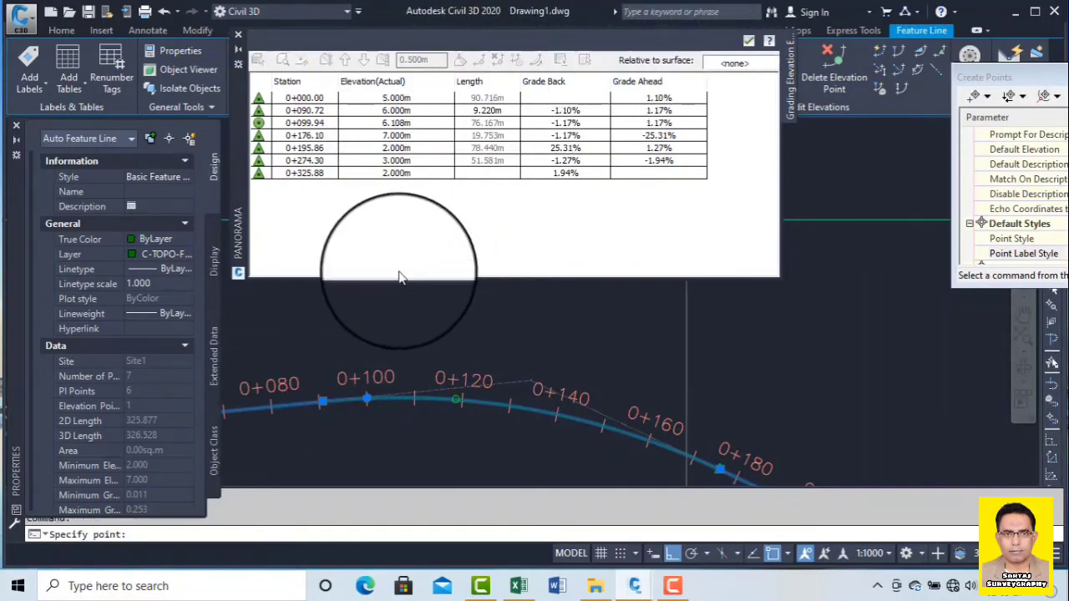
scroll(397, 280, down, 2)
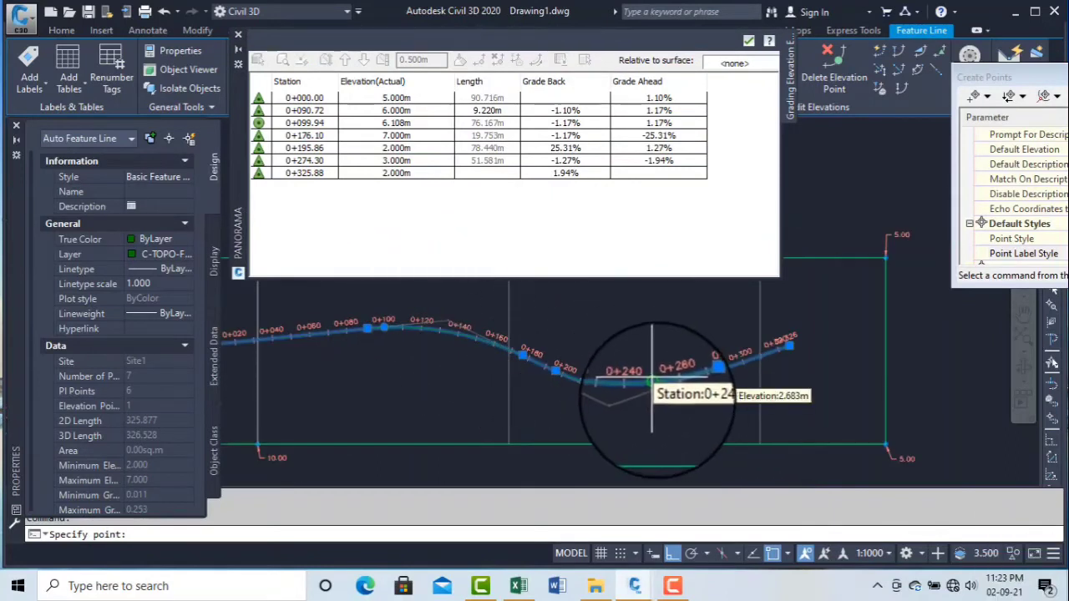
scroll(618, 410, up, 2)
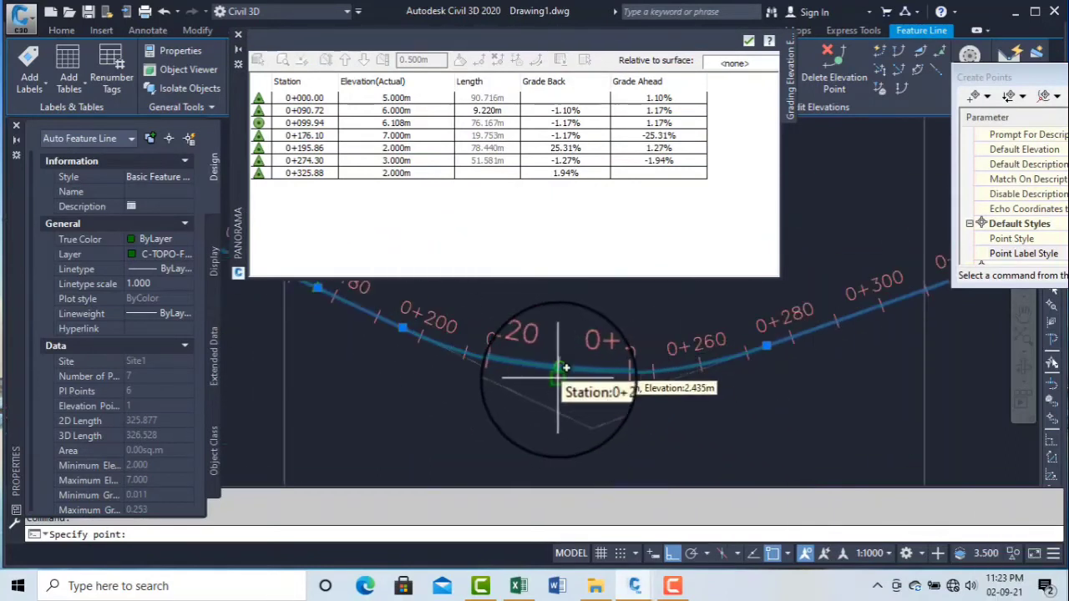
click(558, 372)
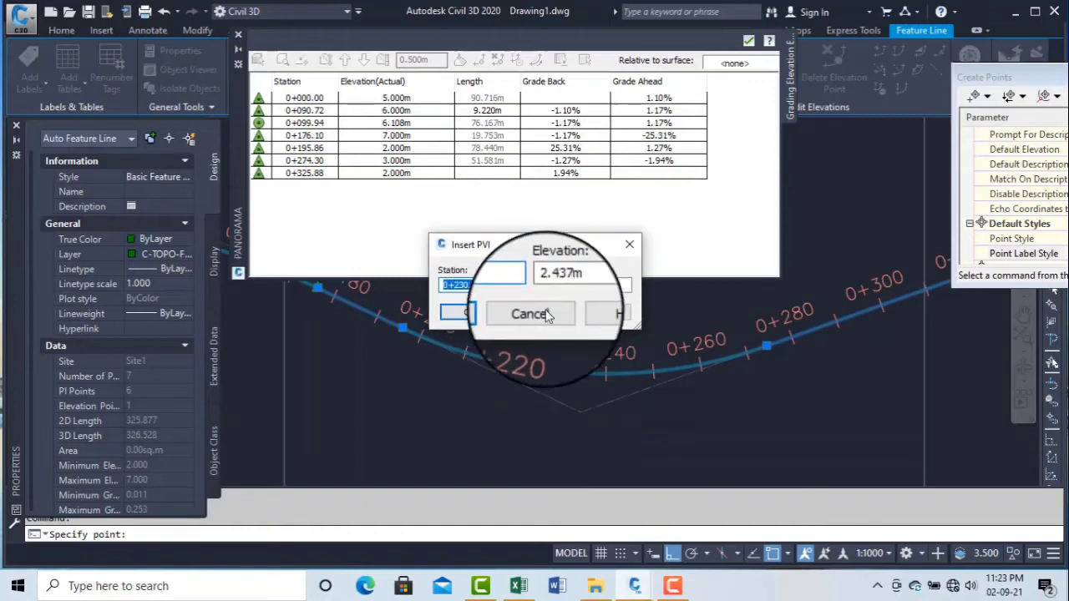
drag(575, 285, 526, 286)
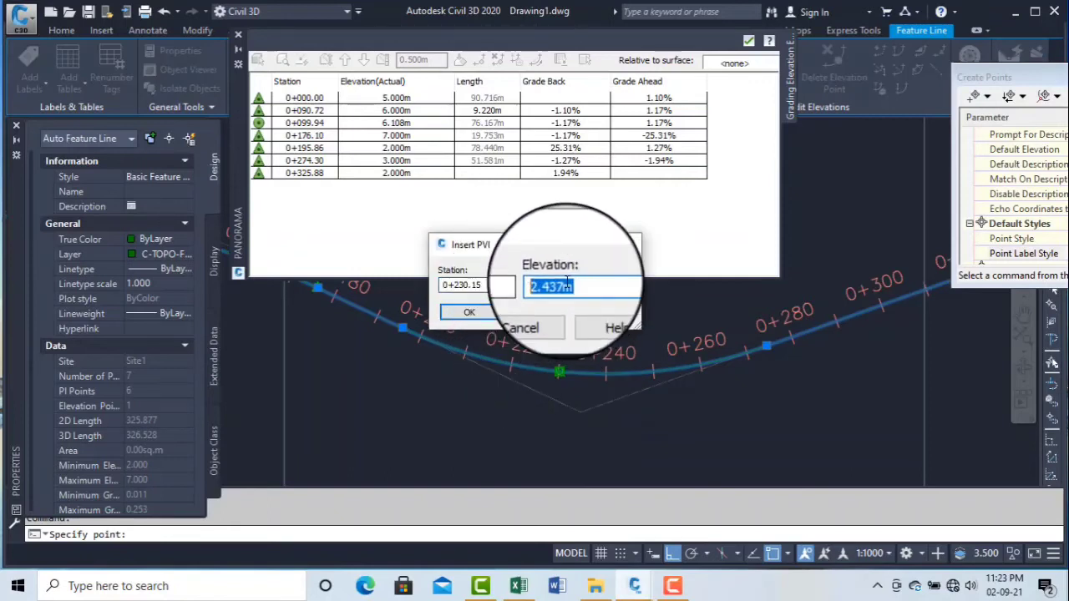
text(3)
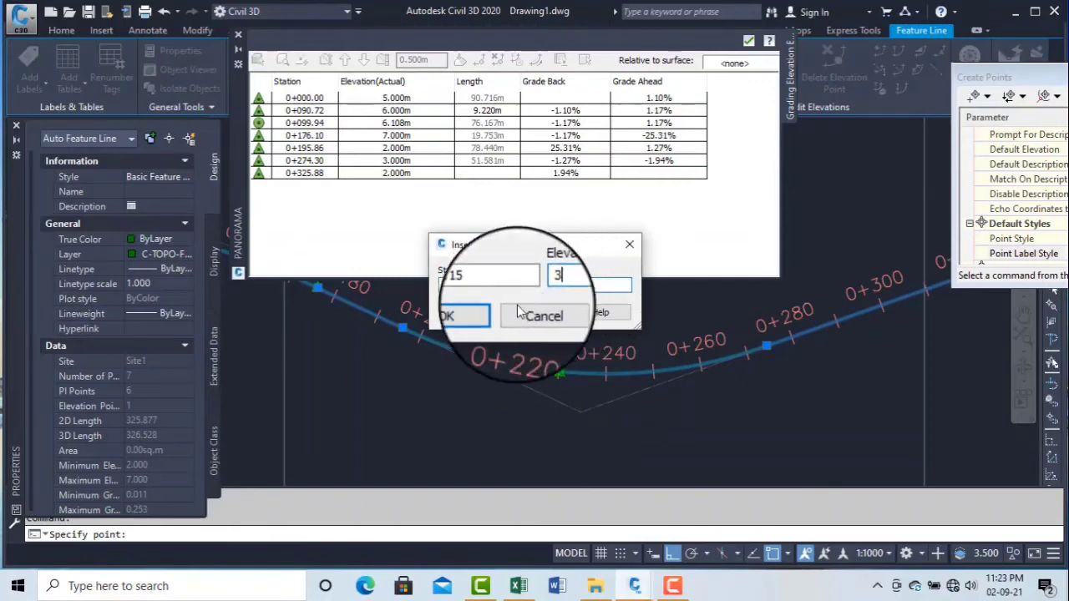
click(469, 313)
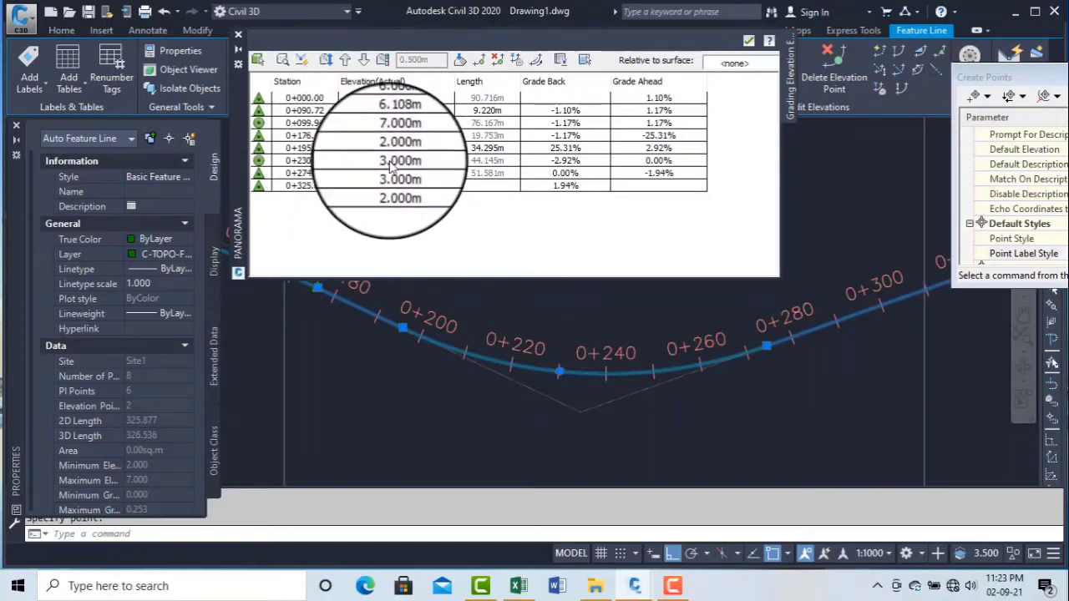
click(748, 40)
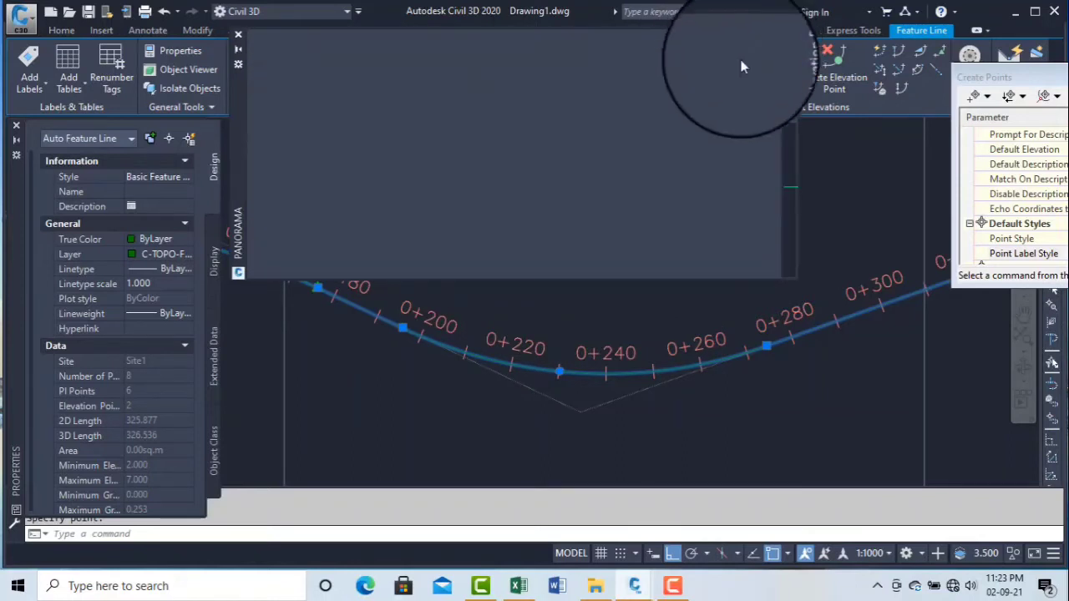
scroll(573, 318, down, 5)
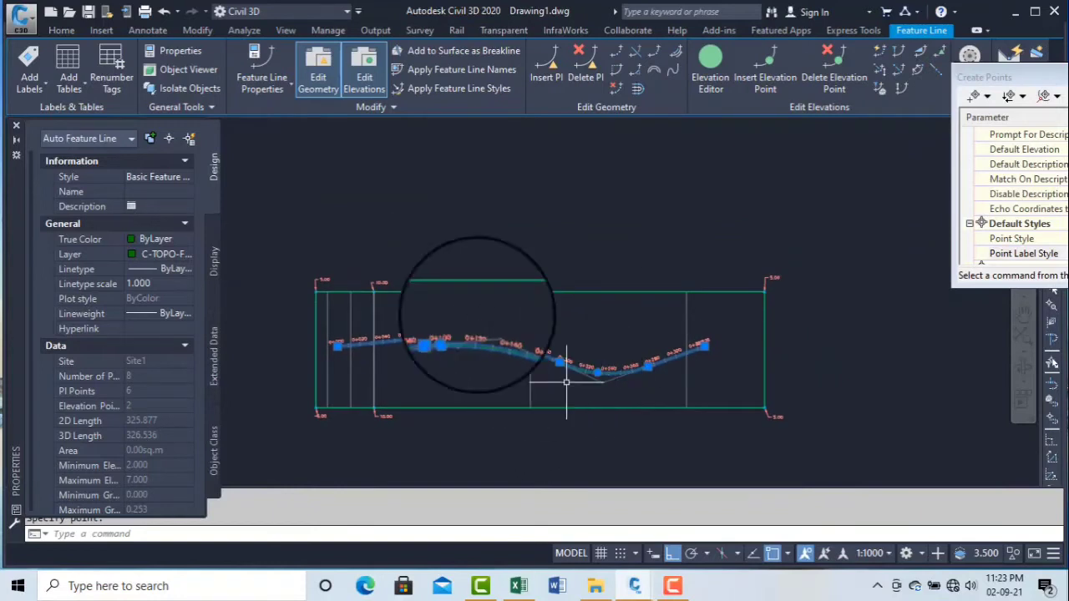
Step: Start creating points along the feature line with Measure Object, using starting station 0.000, offset 0.000 and an interval of 20
click(58, 31)
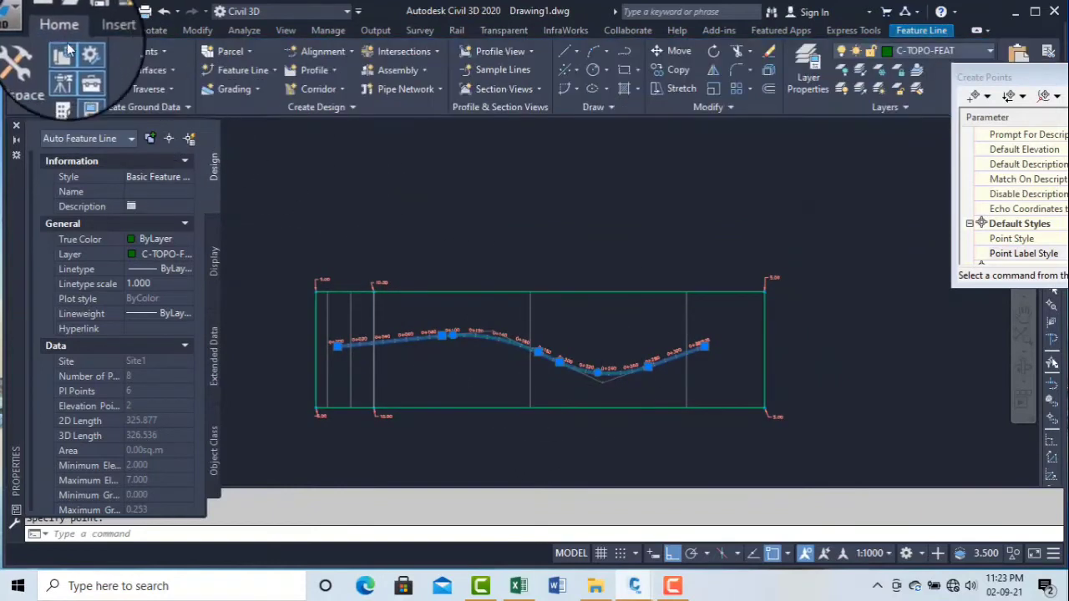
click(142, 51)
mouse_move(209, 90)
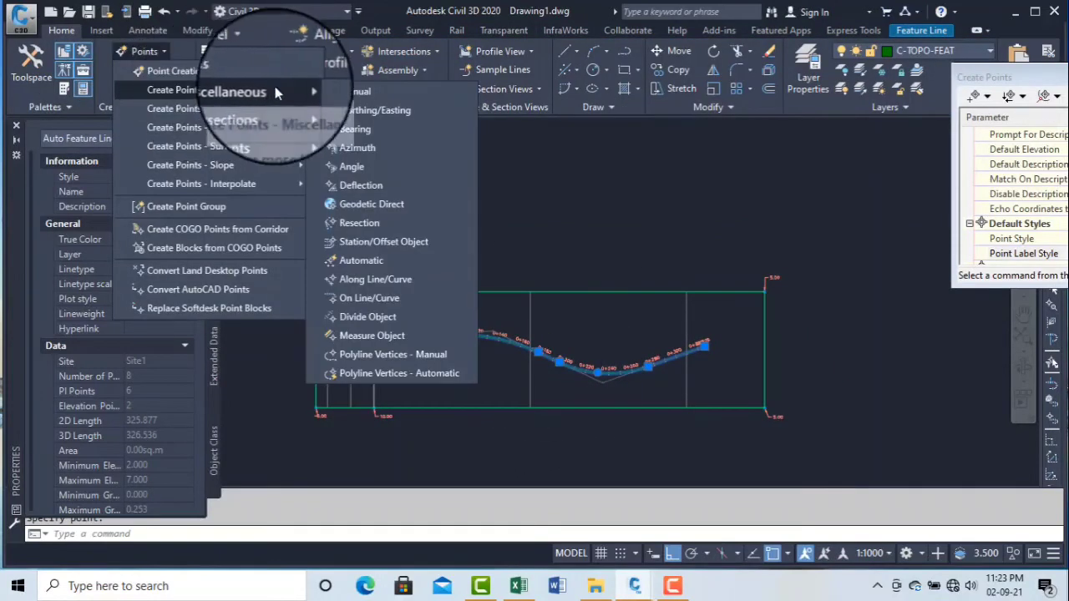
click(389, 337)
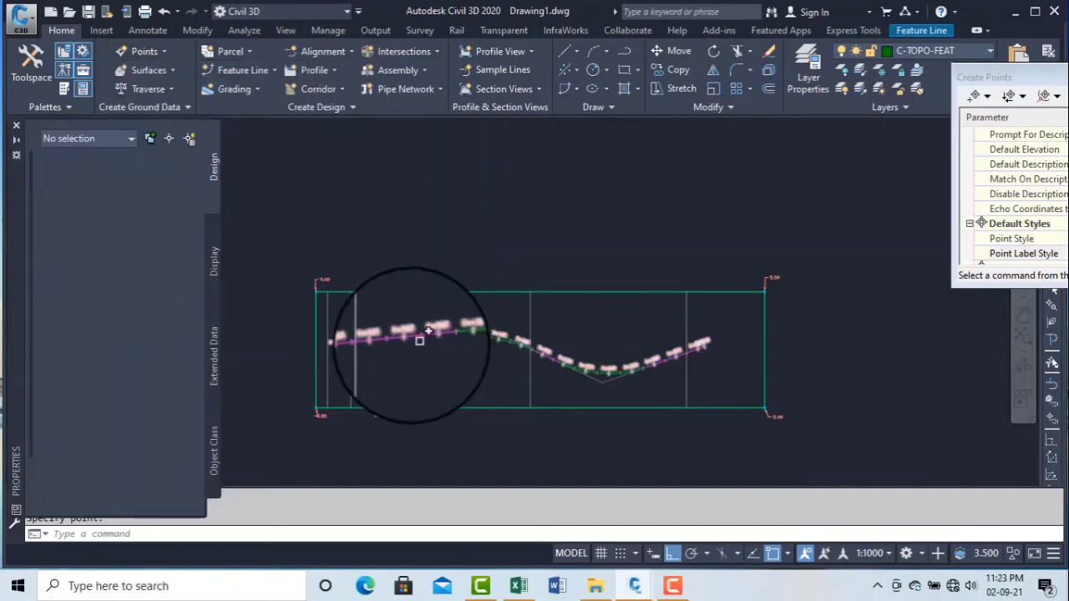
scroll(387, 338, up, 5)
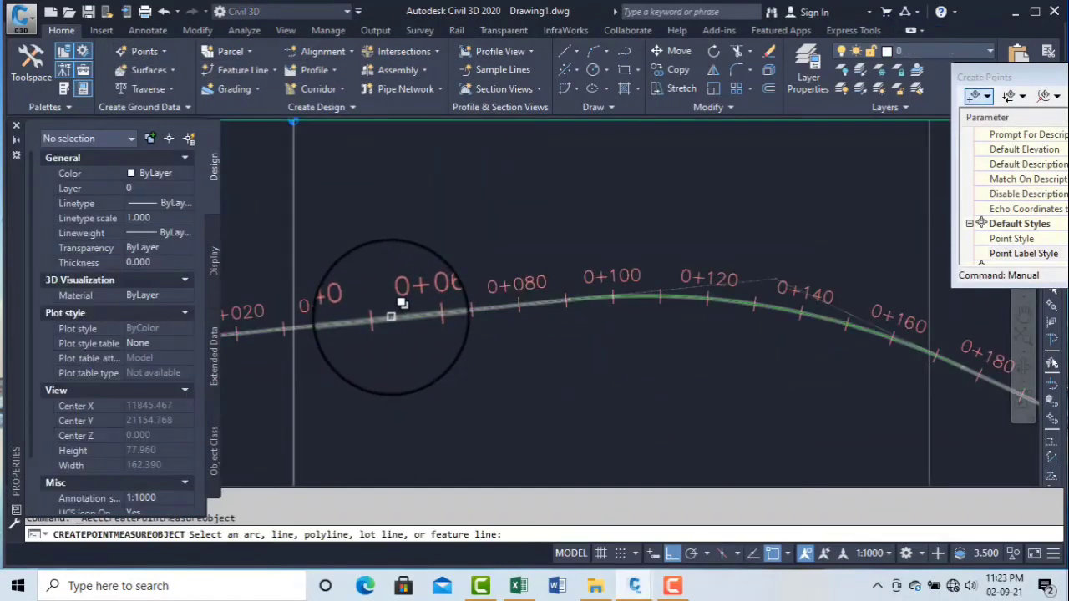
click(390, 316)
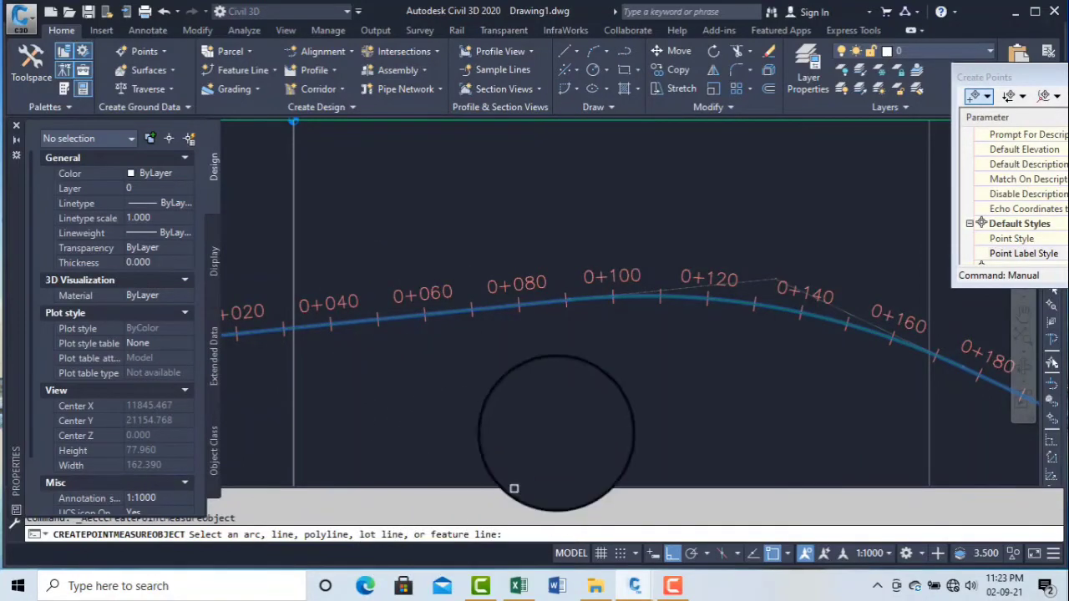
click(751, 301)
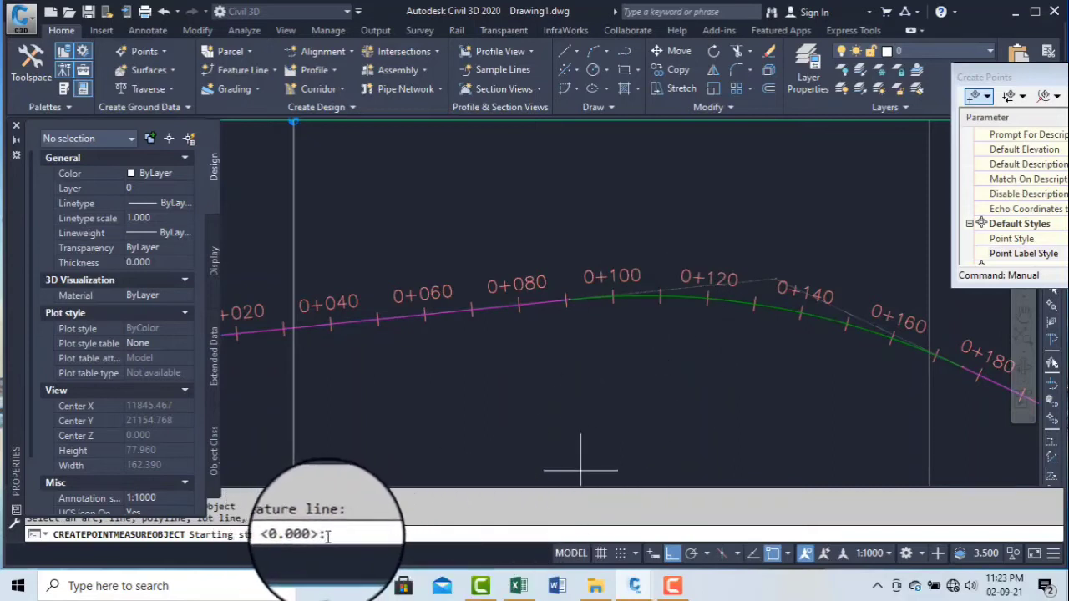
key(Return)
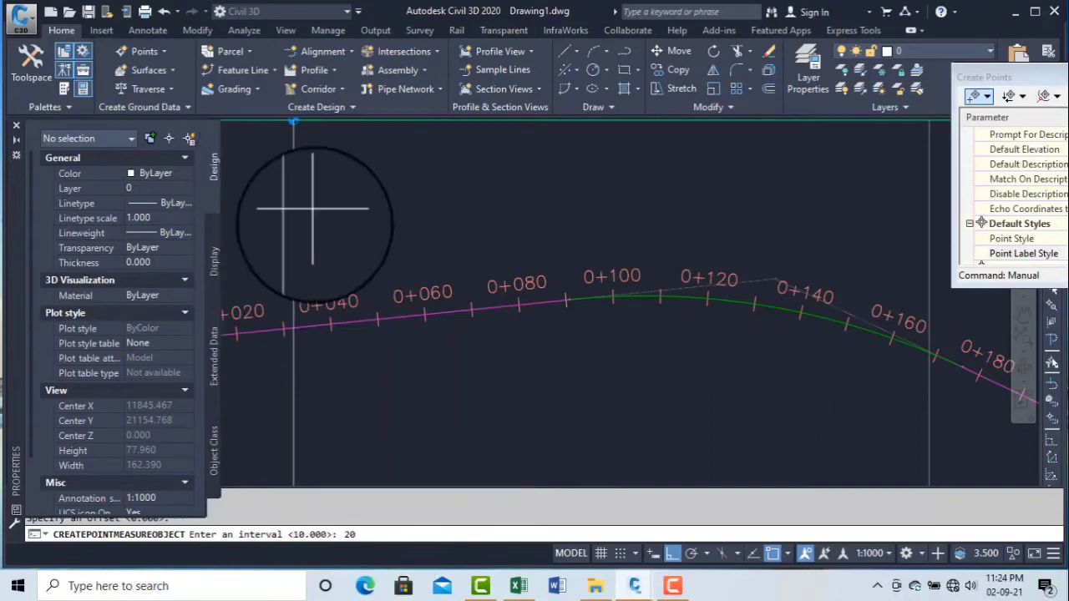
Step: Set the default point description to PGL and place the points along the feature line at the interval of 20
drag(966, 77, 681, 65)
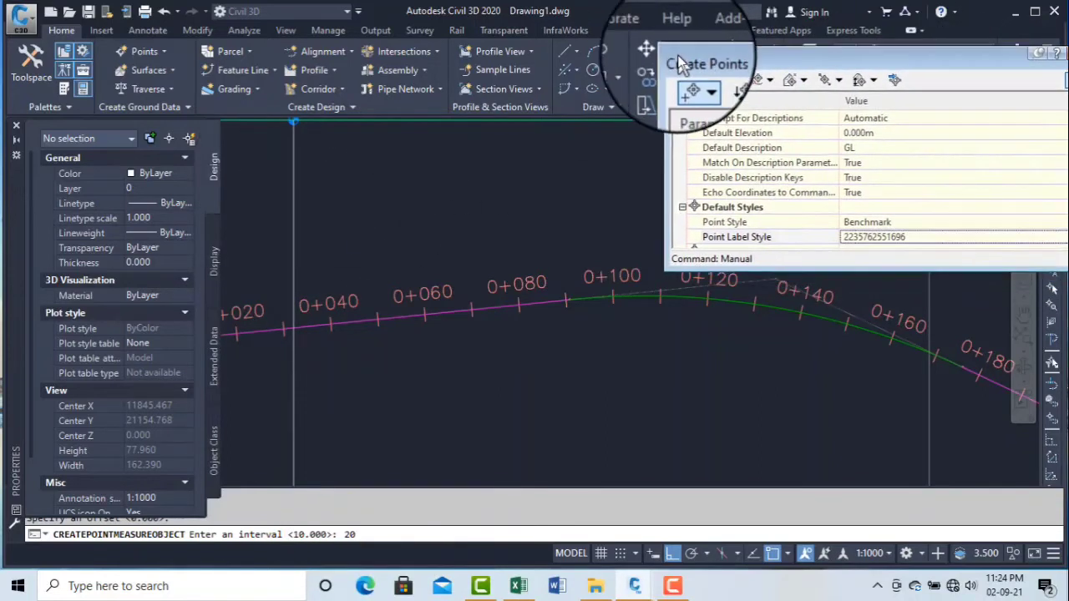
click(847, 145)
click(861, 145)
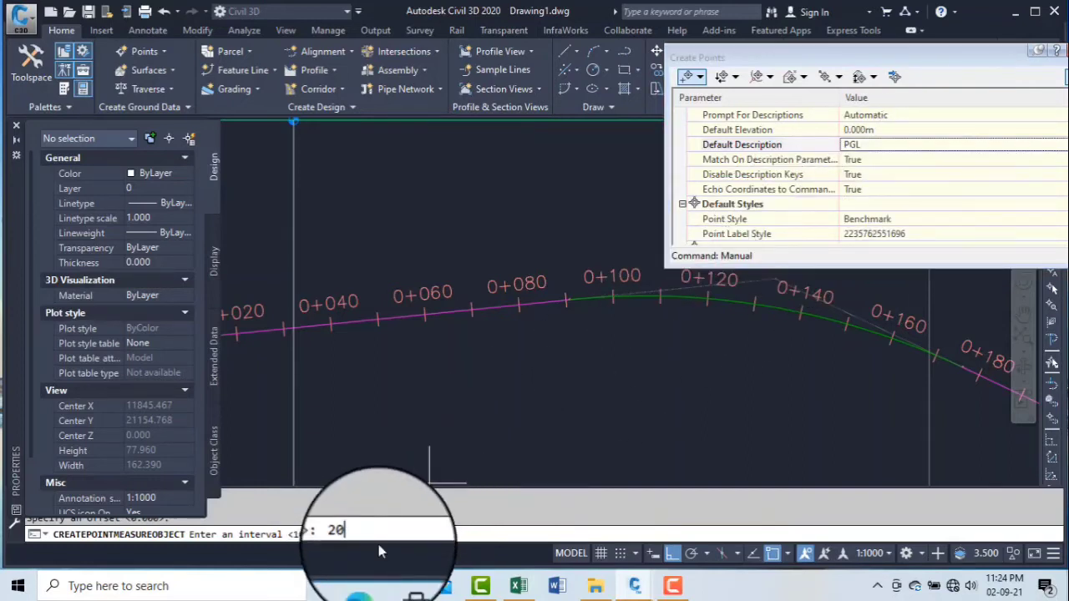
key(Return)
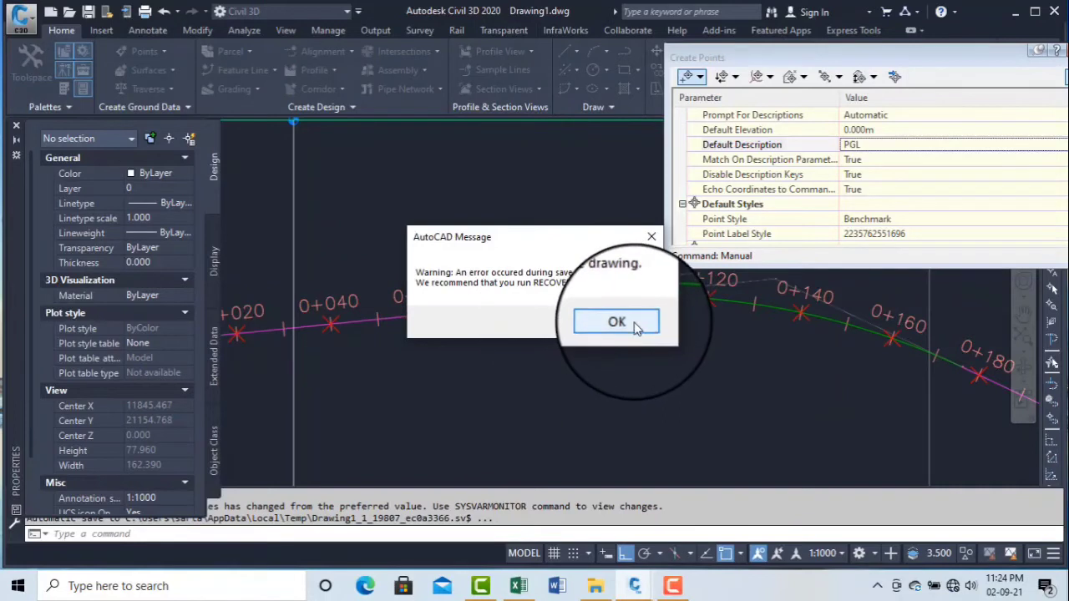
click(615, 320)
Step: Select all similar COGO points from the one at station 0+020 and set their point label style to Elevation Only
scroll(427, 321, up, 3)
scroll(458, 326, down, 4)
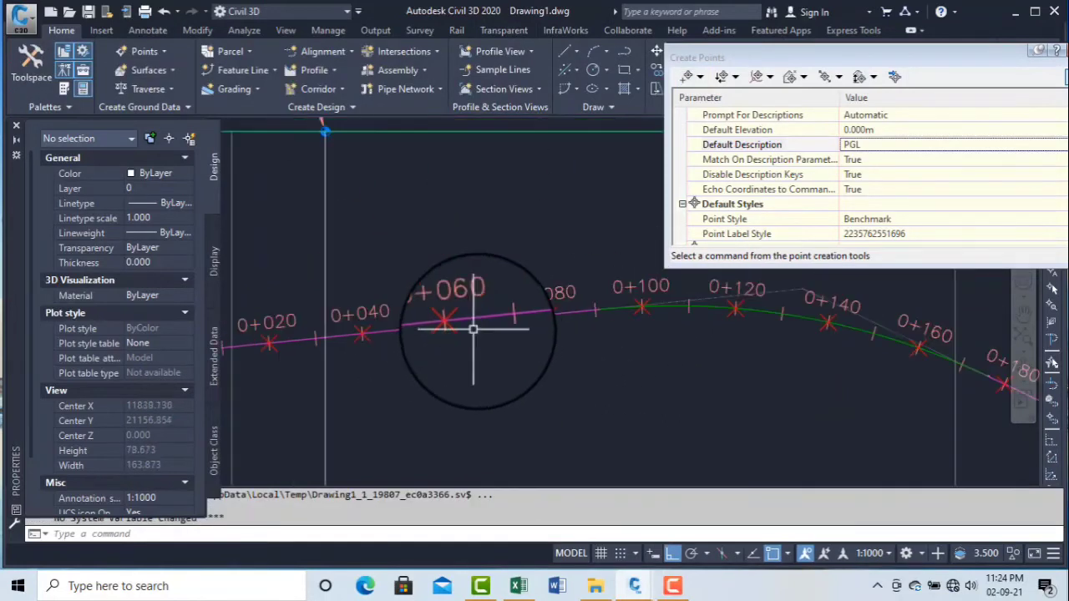
scroll(382, 372, up, 5)
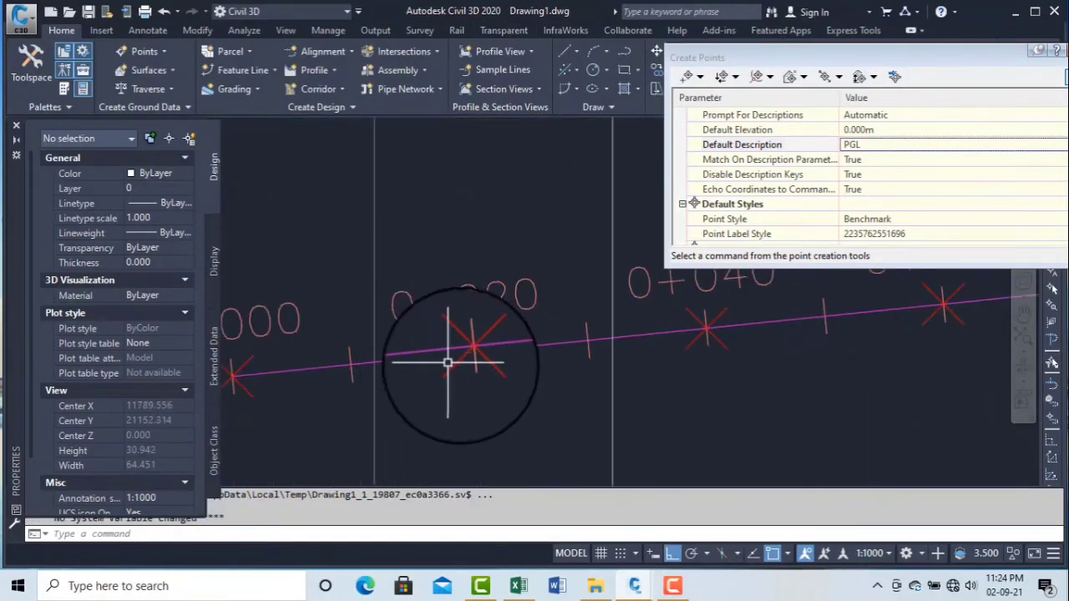
click(482, 367)
right_click(482, 366)
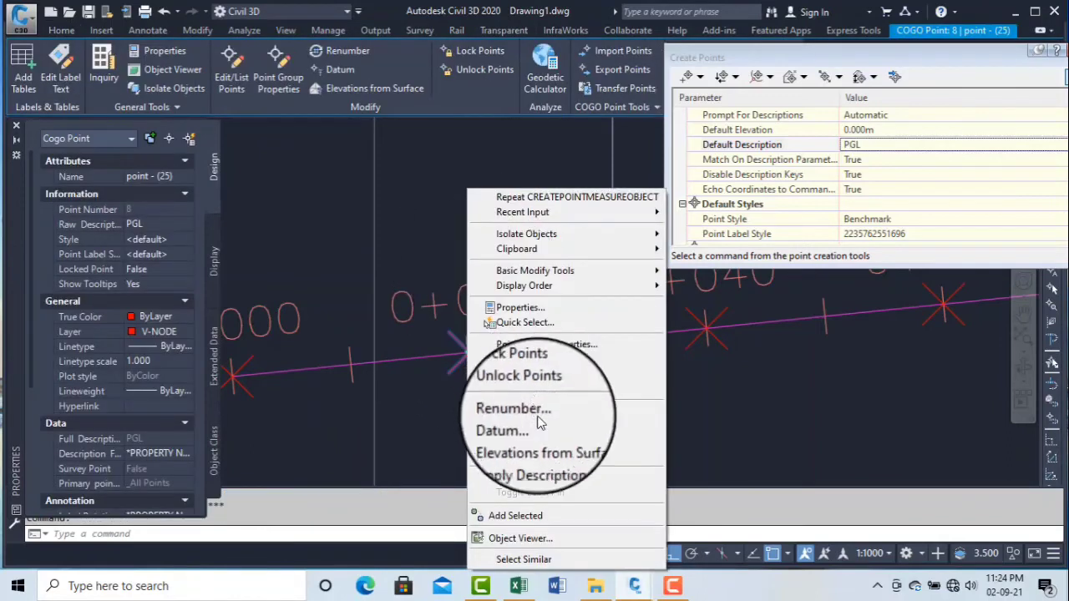
click(524, 556)
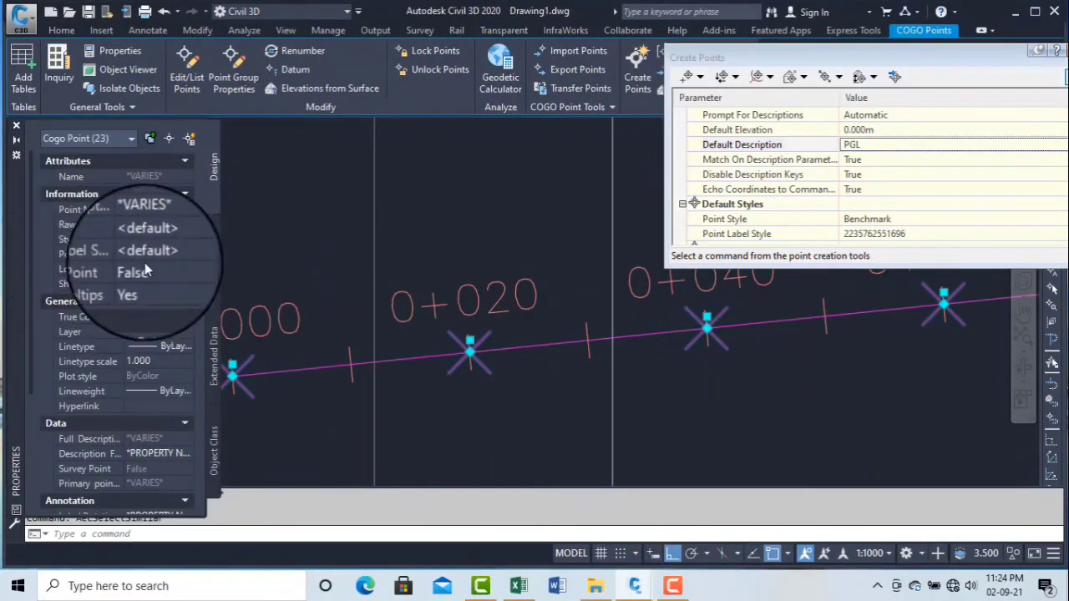
click(178, 254)
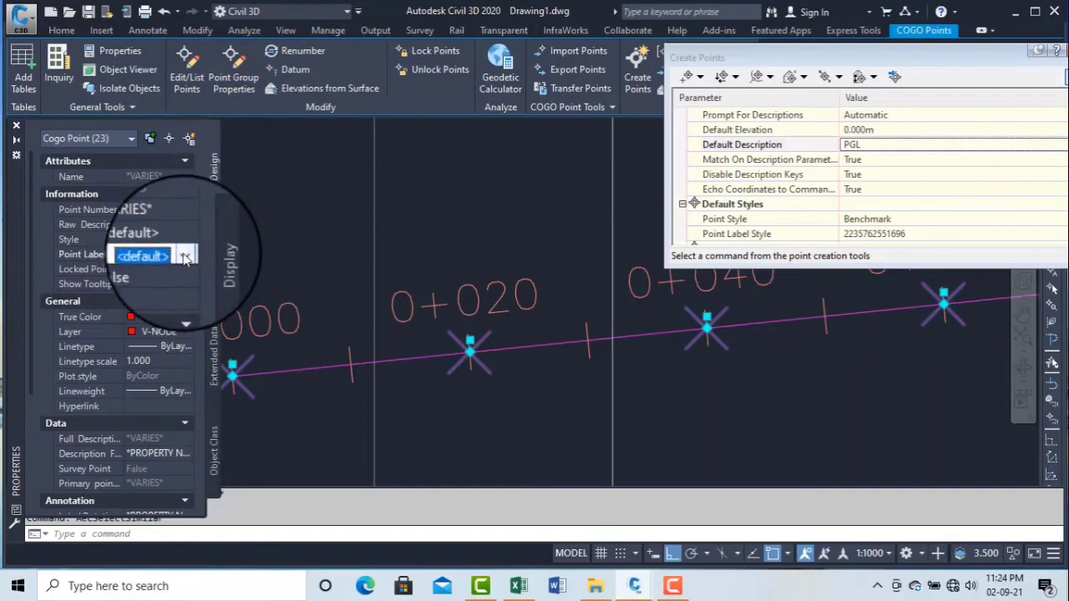
click(186, 257)
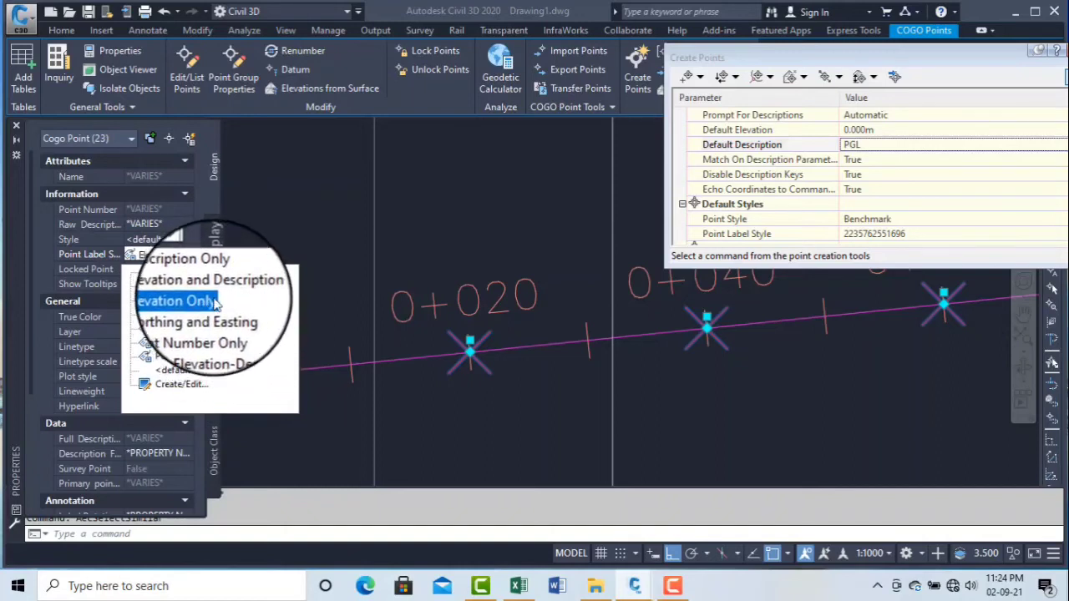
click(207, 302)
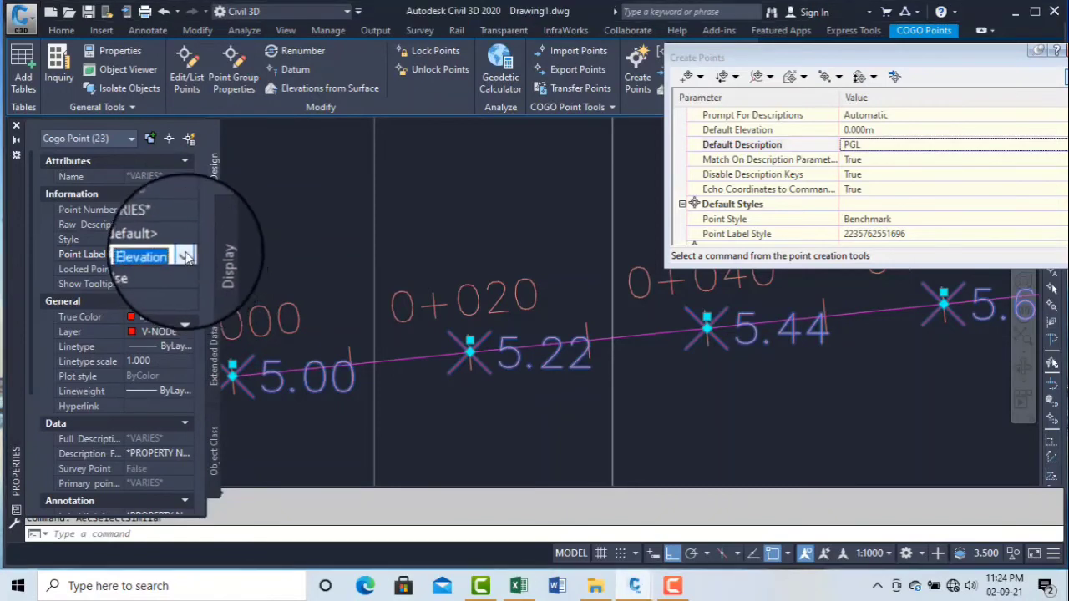
click(185, 257)
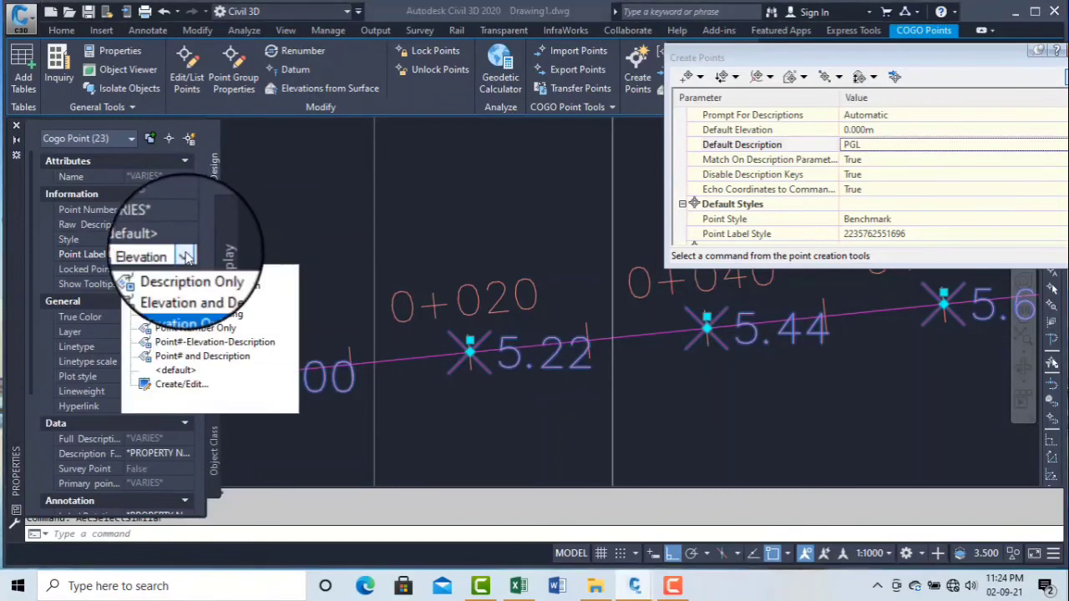
click(201, 302)
scroll(488, 369, down, 3)
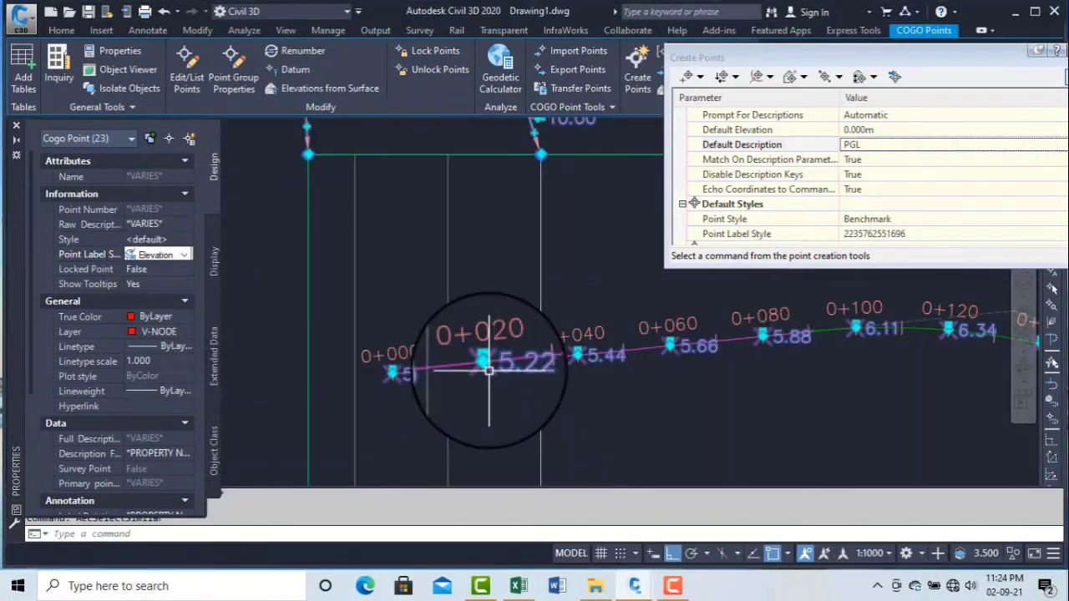
middle_drag(489, 370, 336, 361)
scroll(460, 344, down, 1)
middle_drag(459, 343, 451, 348)
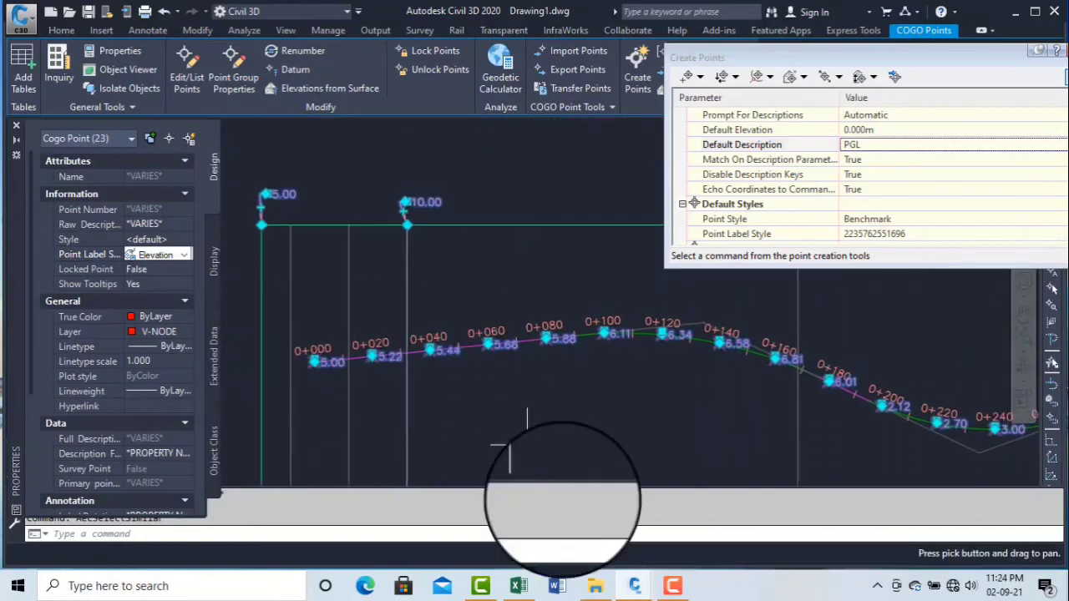
click(674, 588)
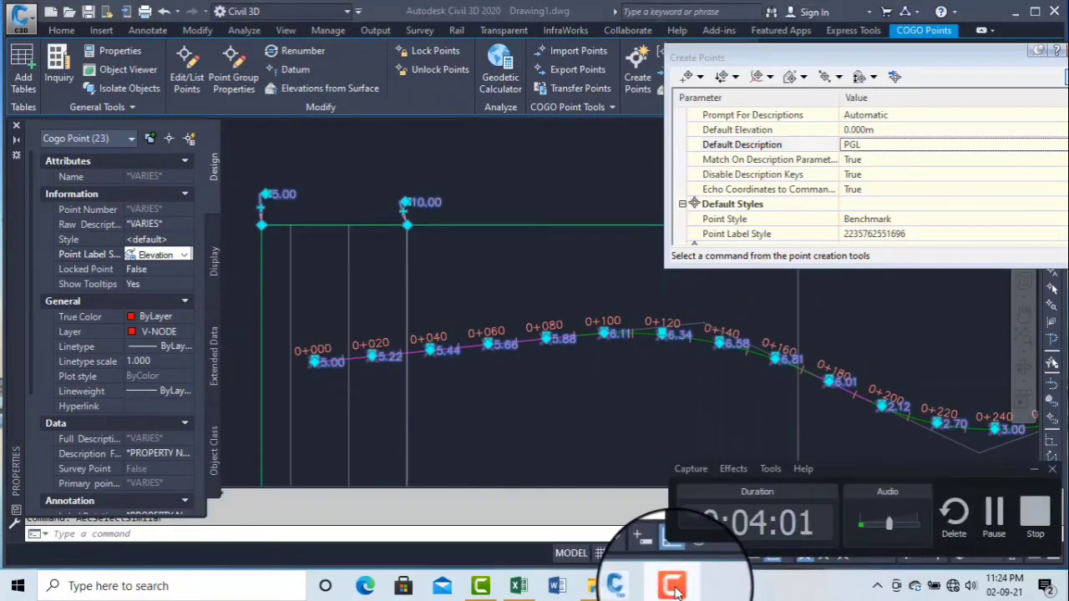
click(674, 588)
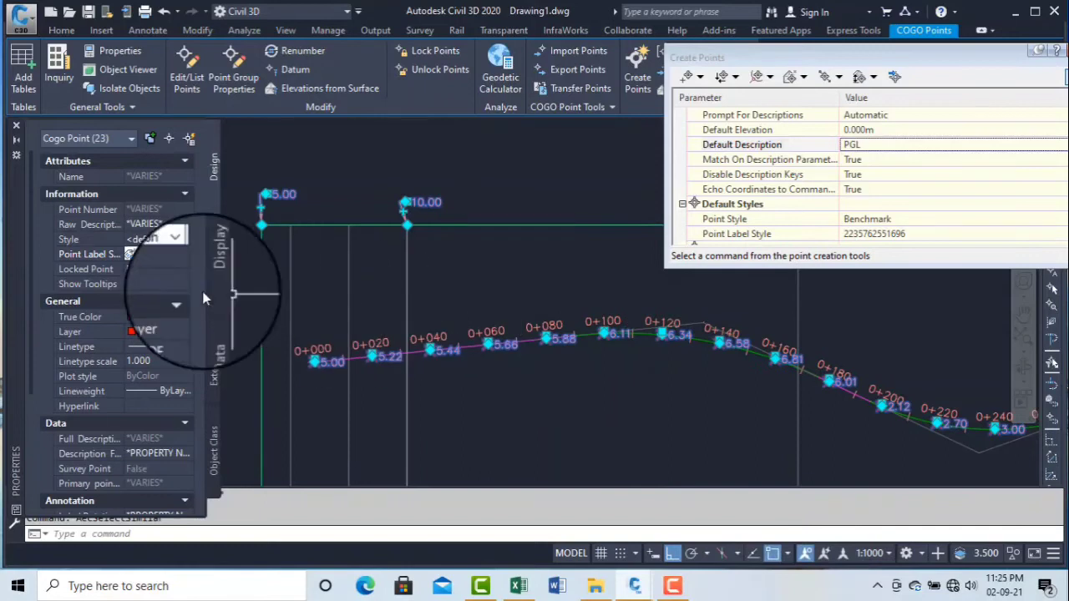
Step: Choose Elevation Only as the default point label style in the point creation settings
drag(875, 57, 698, 30)
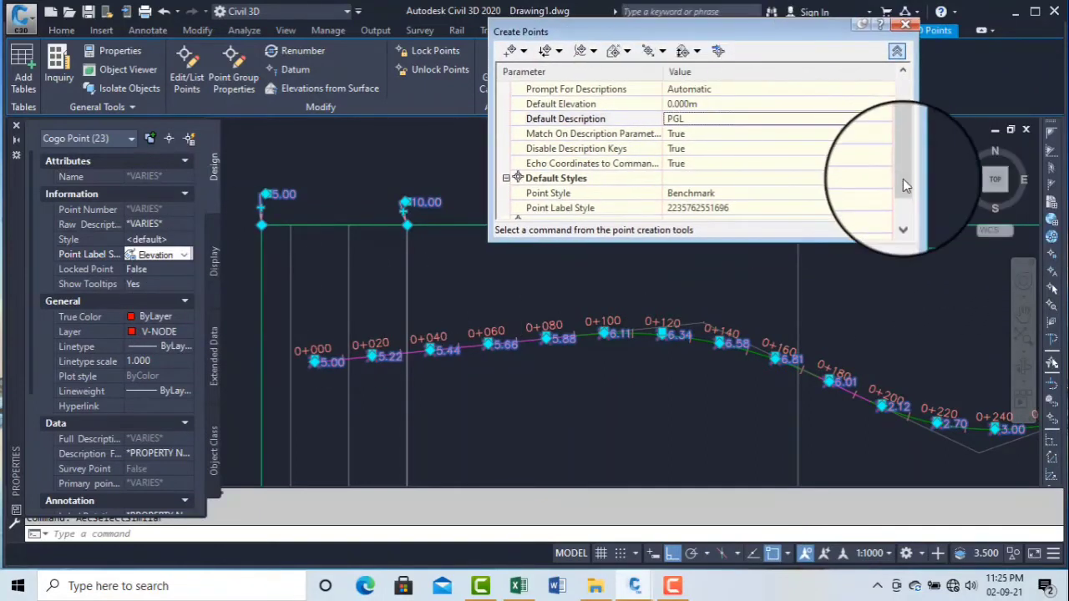
drag(903, 179, 901, 213)
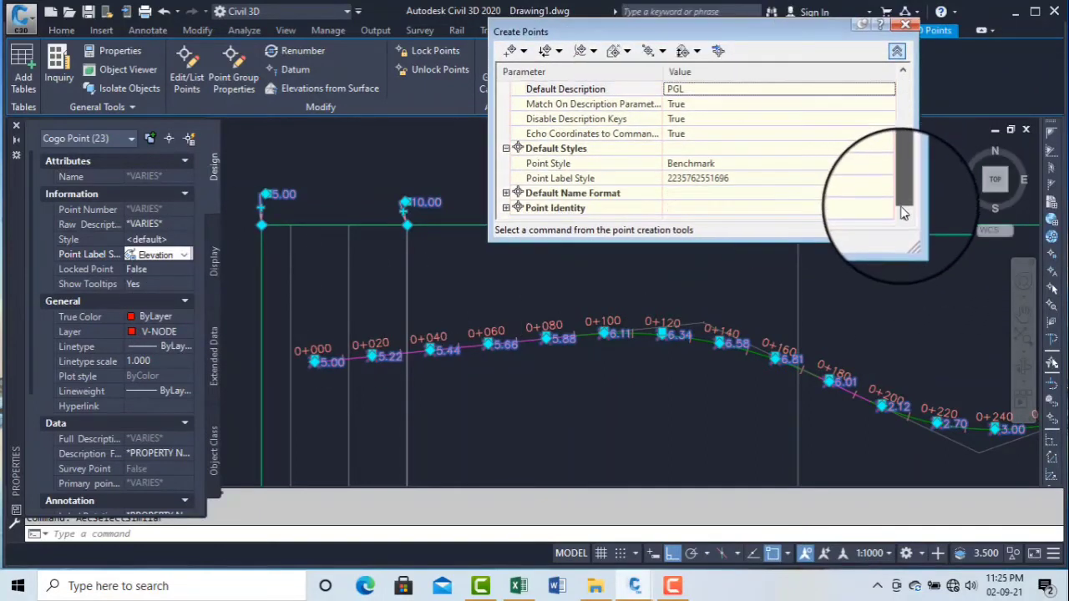
click(571, 179)
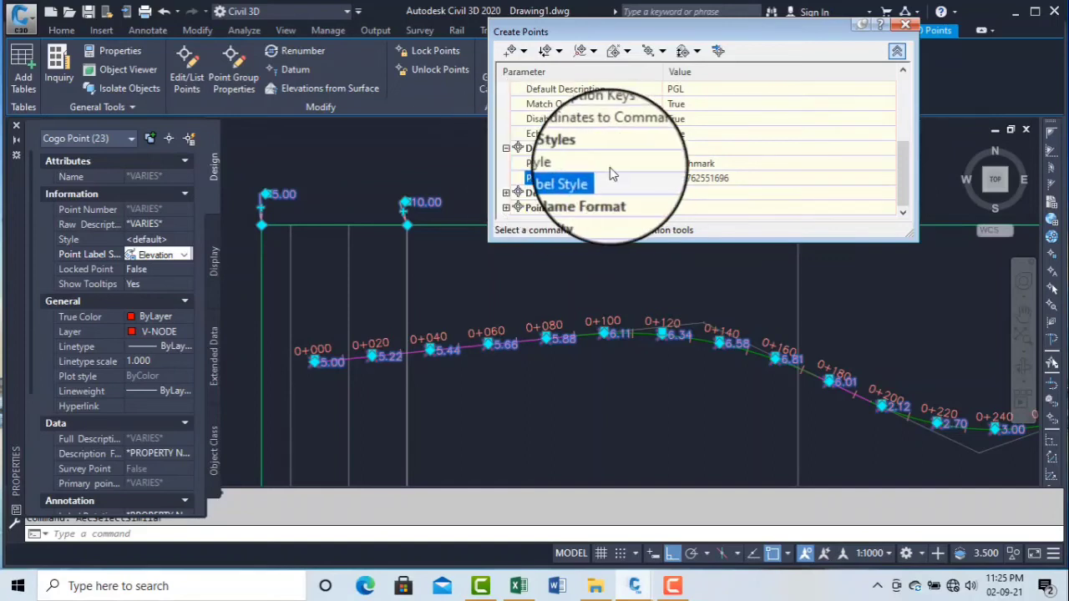
click(726, 181)
click(888, 178)
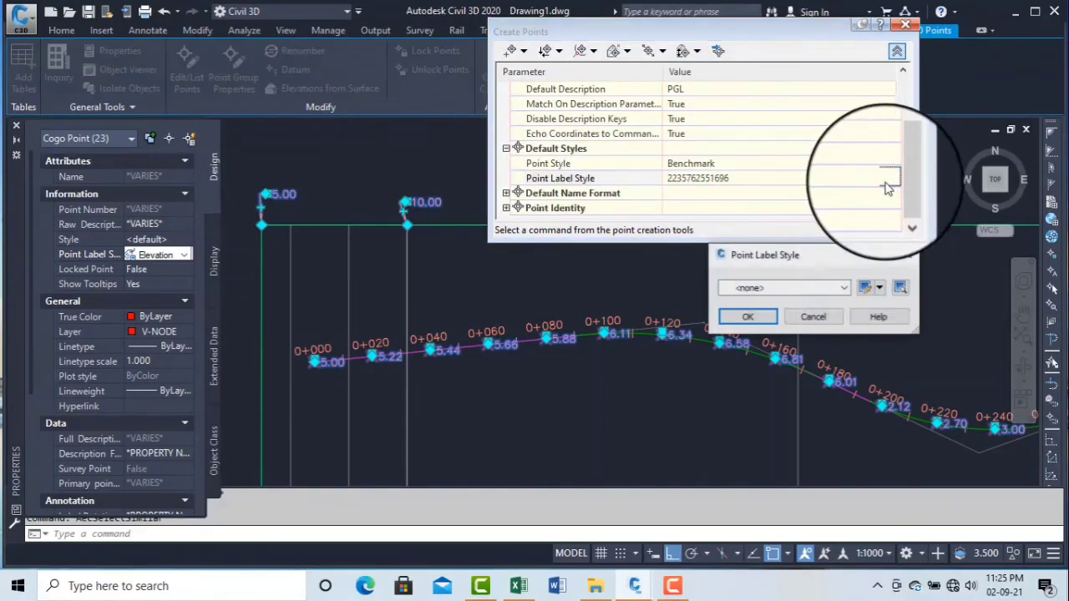
click(847, 289)
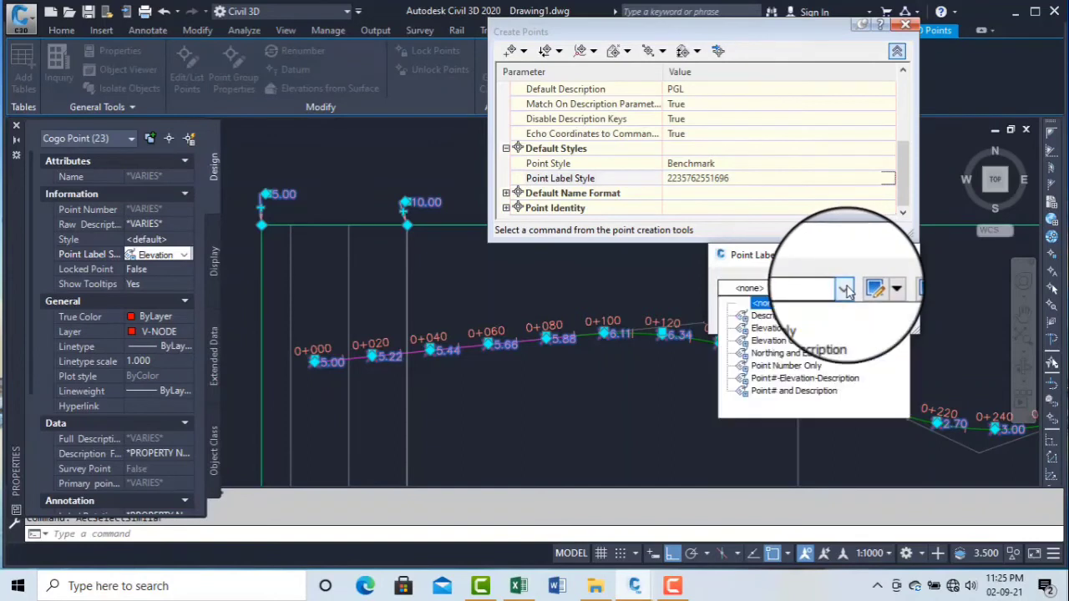
click(796, 339)
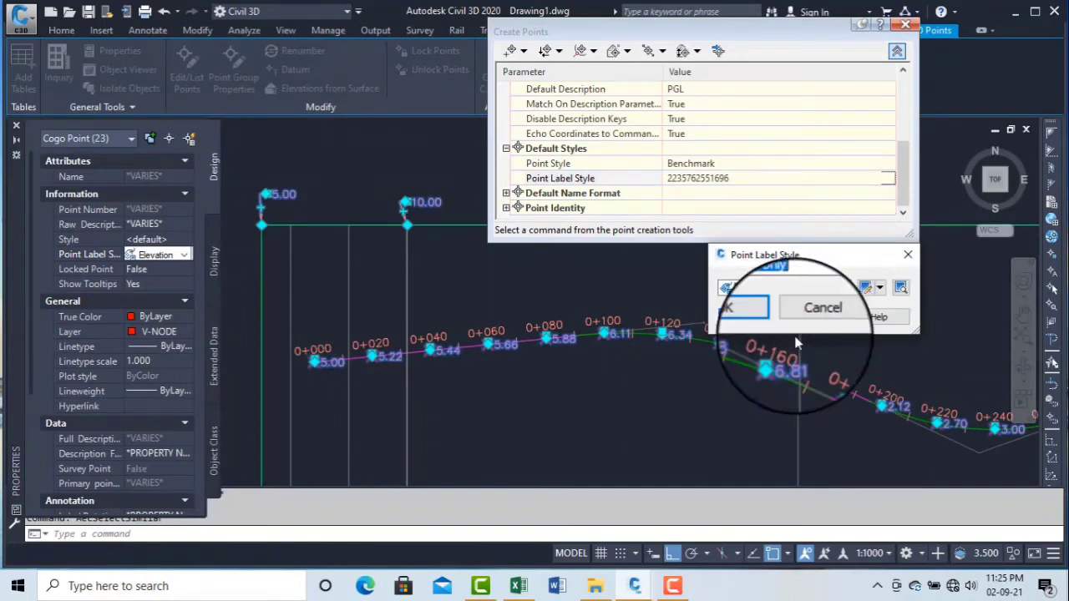
Step: Edit the Elevation Only label style, setting the text rotation angle to 270 degrees and the text color to yellow
click(867, 288)
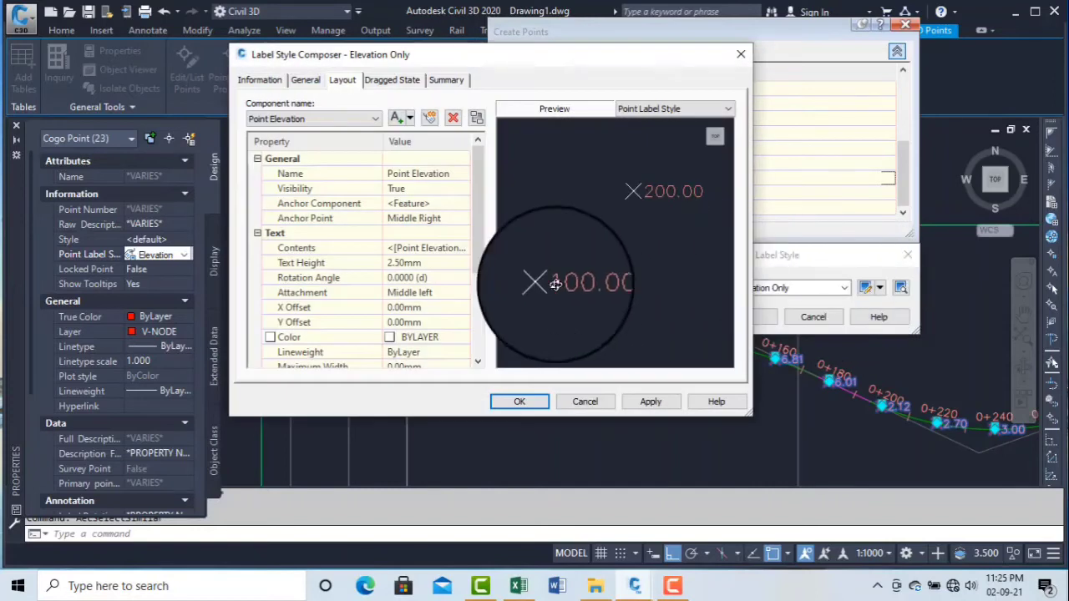
click(428, 278)
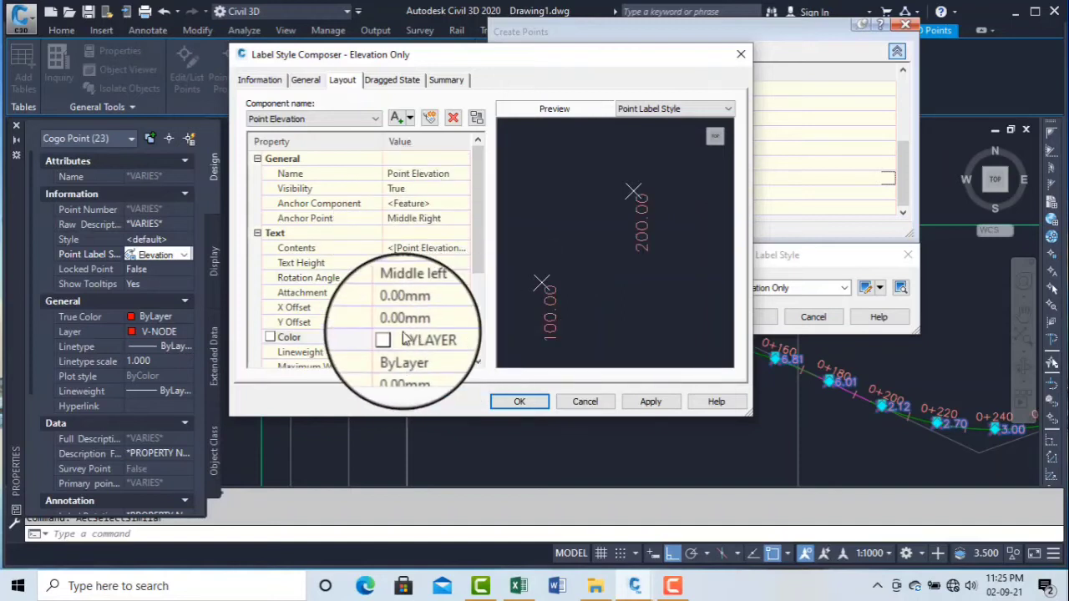
click(464, 339)
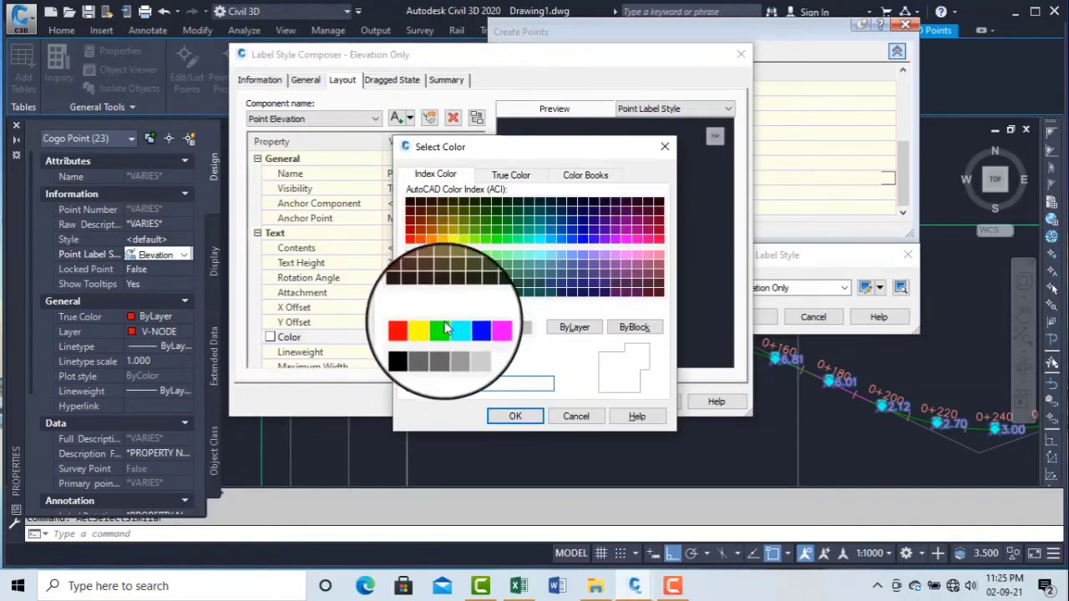
click(416, 323)
click(515, 414)
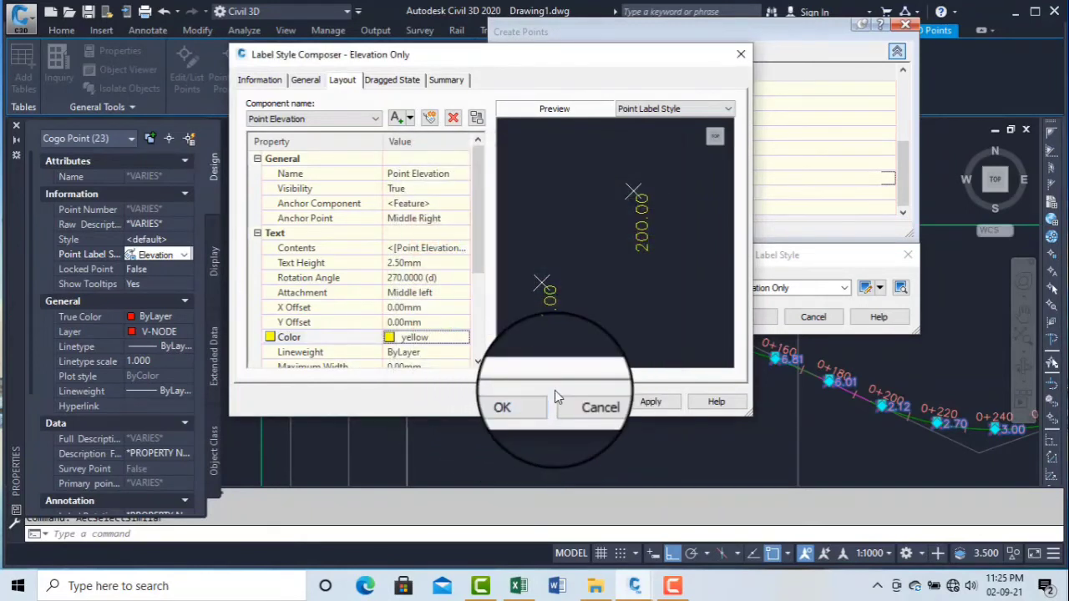
Step: Set the precision of the Point Elevation label contents to 0.001 and update the text component with it
click(396, 249)
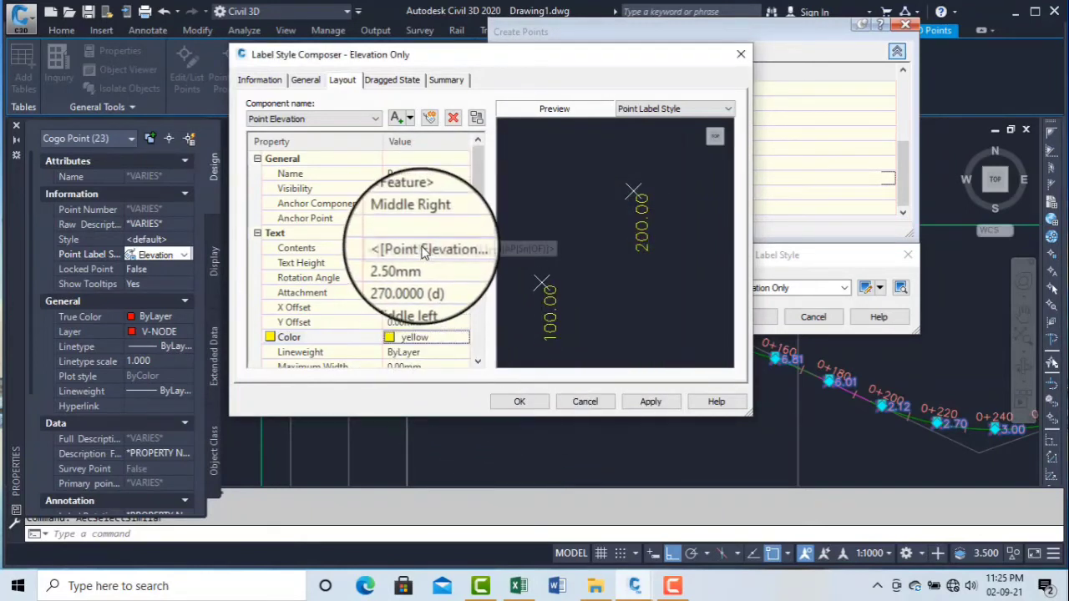
click(461, 248)
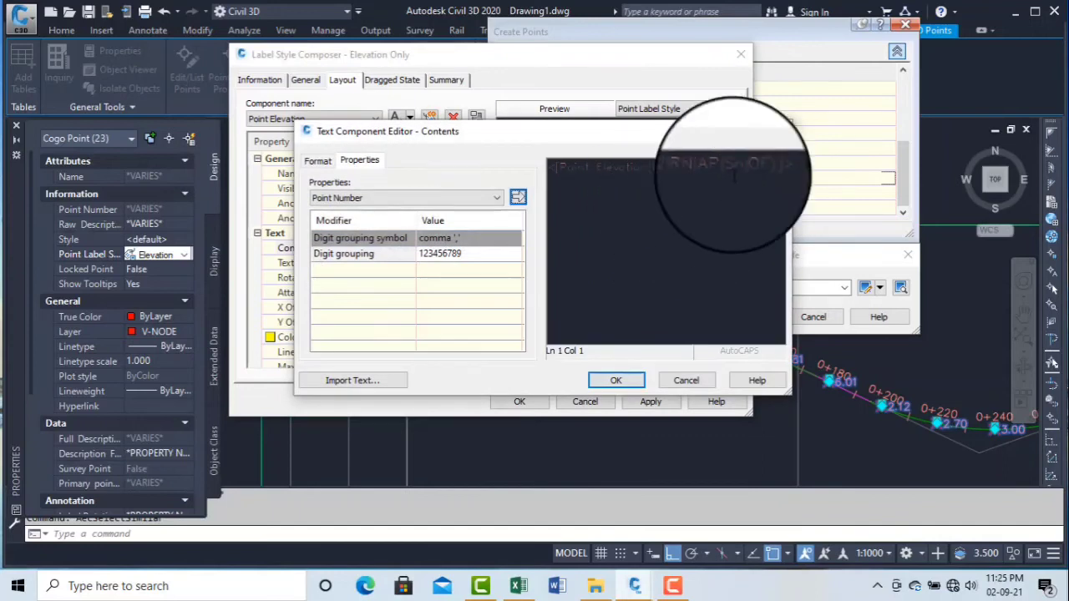
click(622, 167)
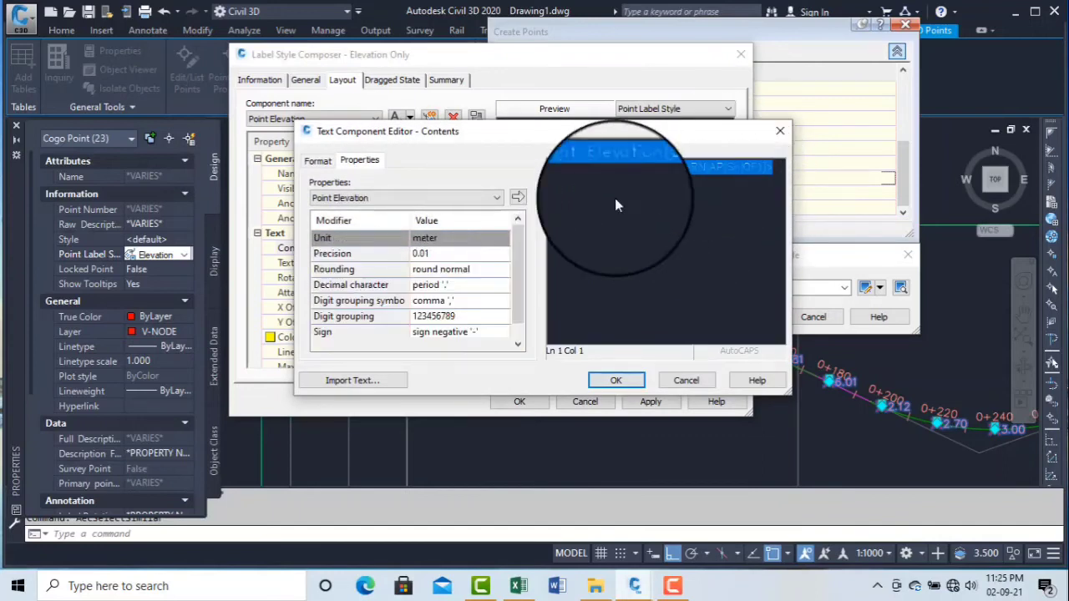
click(436, 260)
click(430, 307)
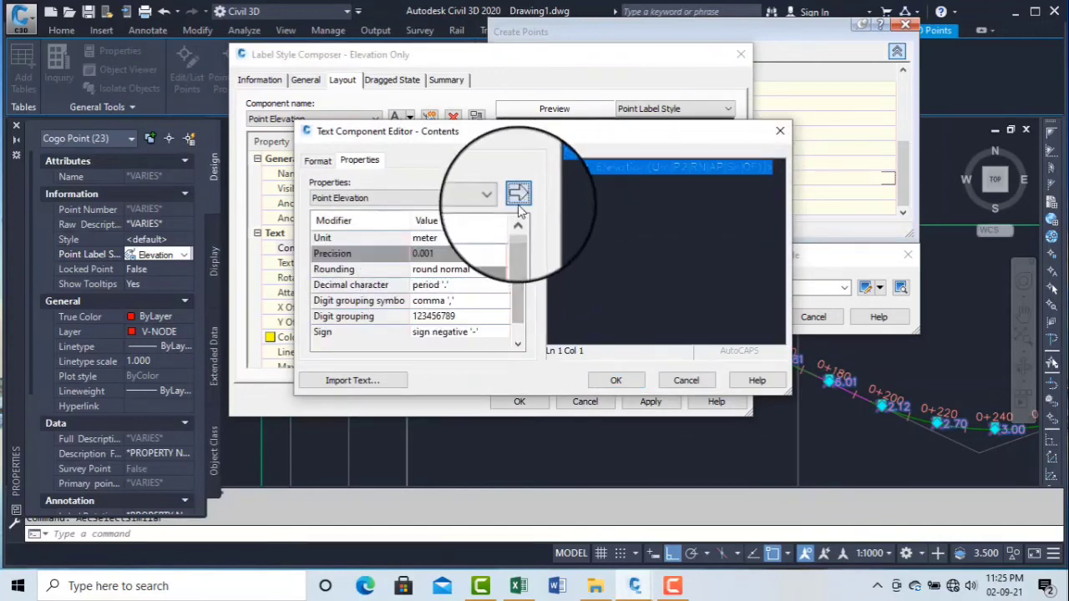
click(518, 193)
click(616, 379)
Step: Apply the Elevation Only style edits, accept it as the default point label style, and close the point creation tools
click(650, 401)
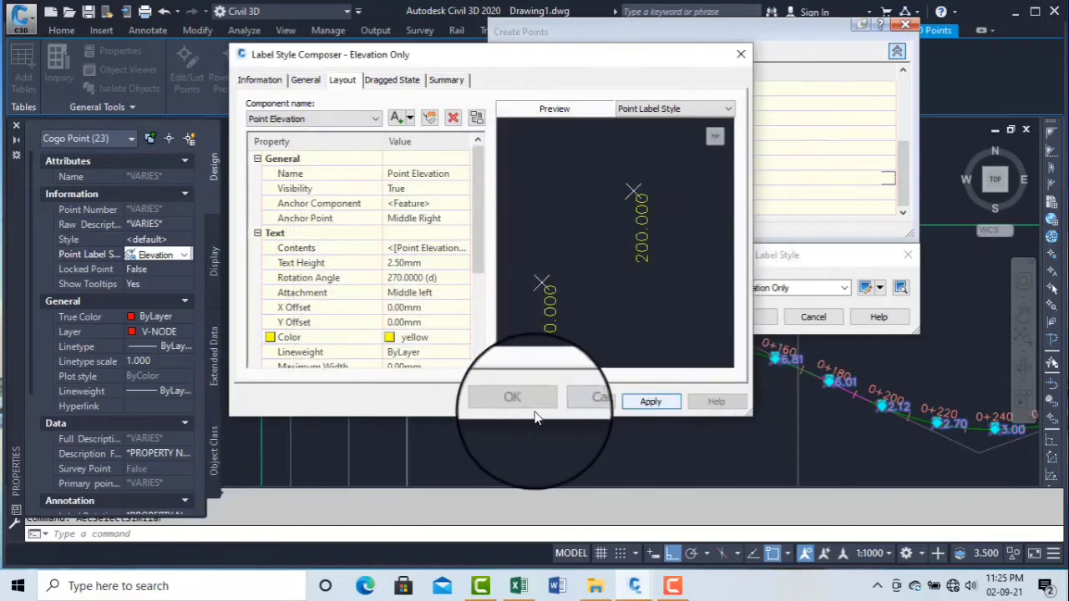
click(514, 404)
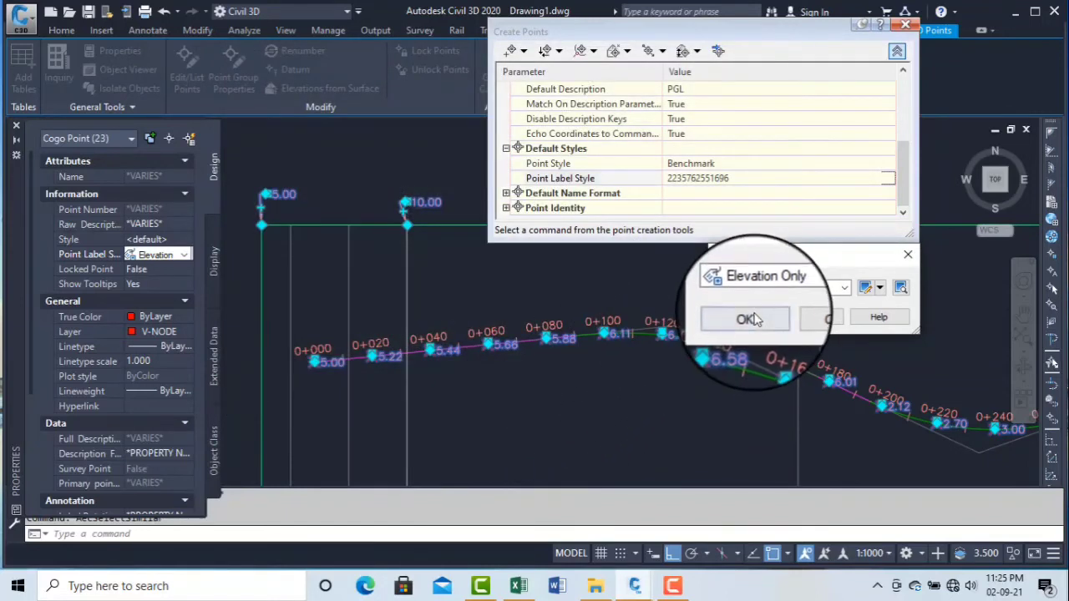
click(746, 317)
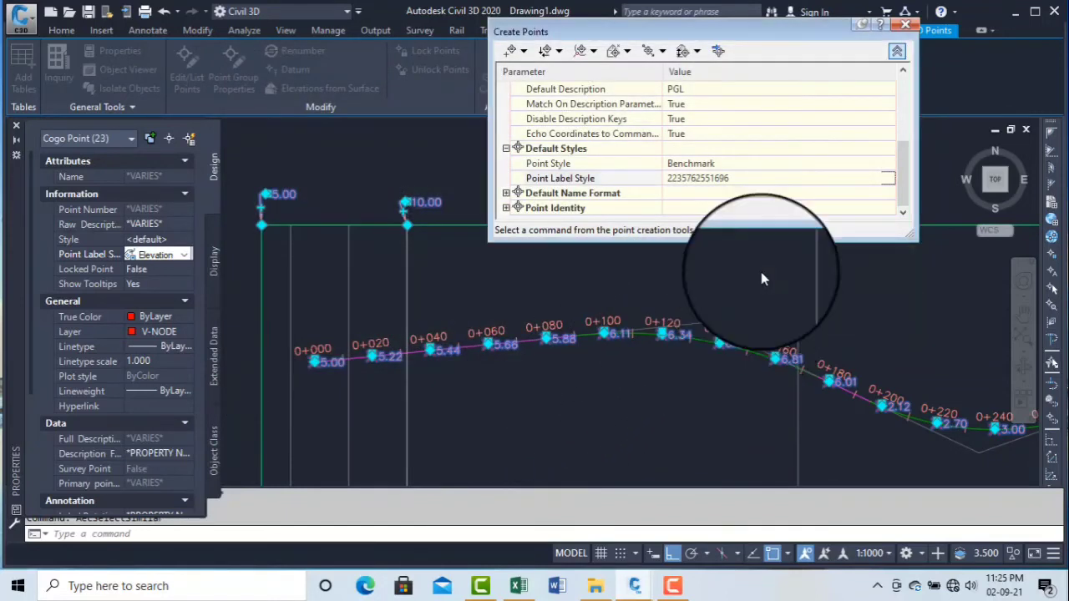
click(906, 27)
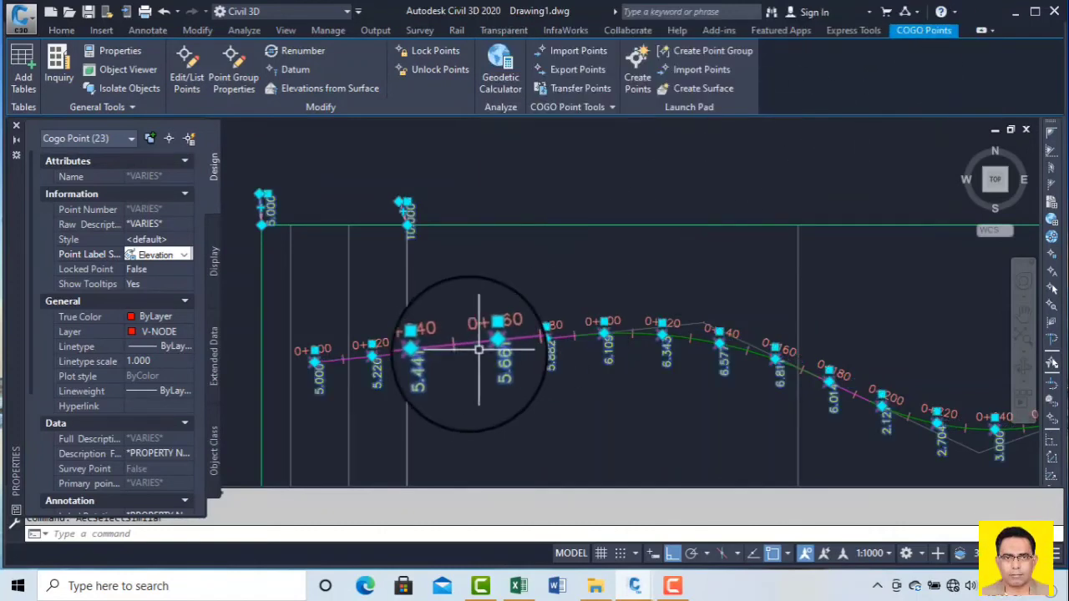
Step: Deselect the COGO points and examine their elevation labels along the feature line
scroll(478, 349, up, 2)
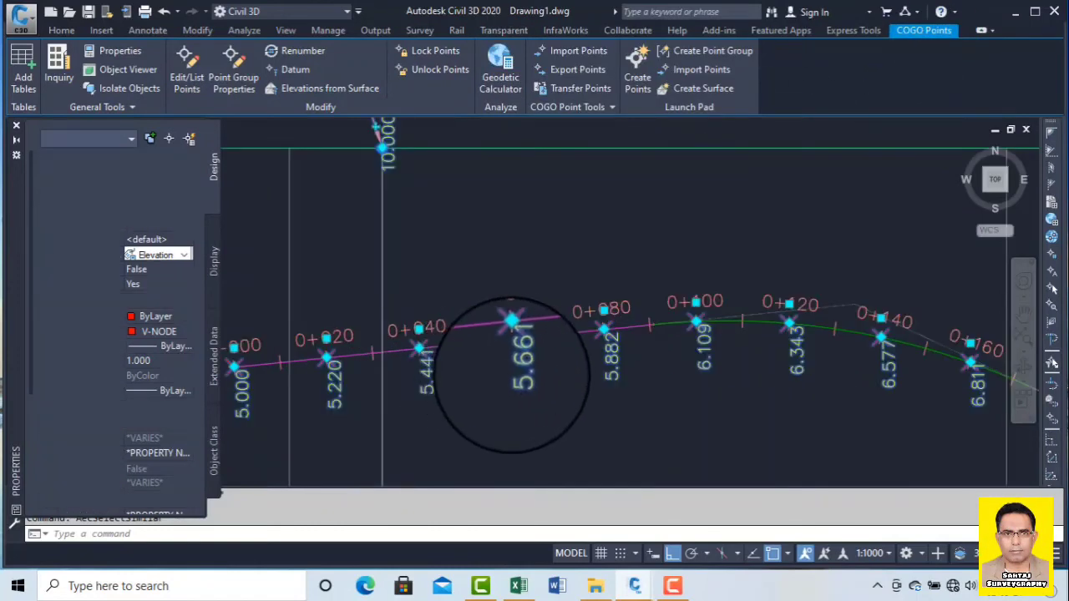
key(Escape)
scroll(537, 353, down, 3)
middle_drag(548, 363, 428, 323)
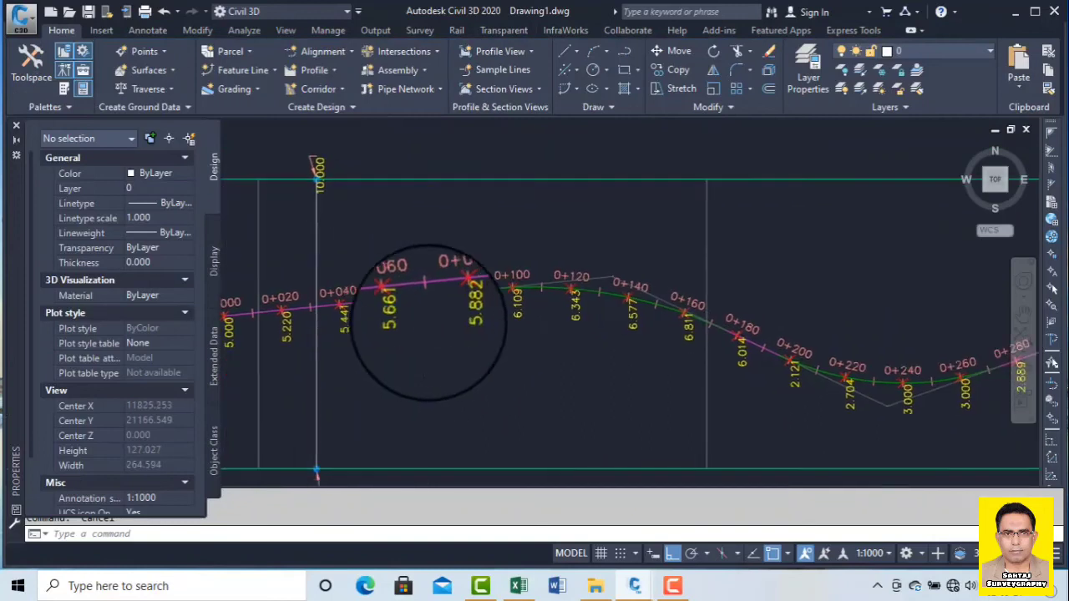
scroll(428, 321, down, 2)
scroll(353, 328, up, 3)
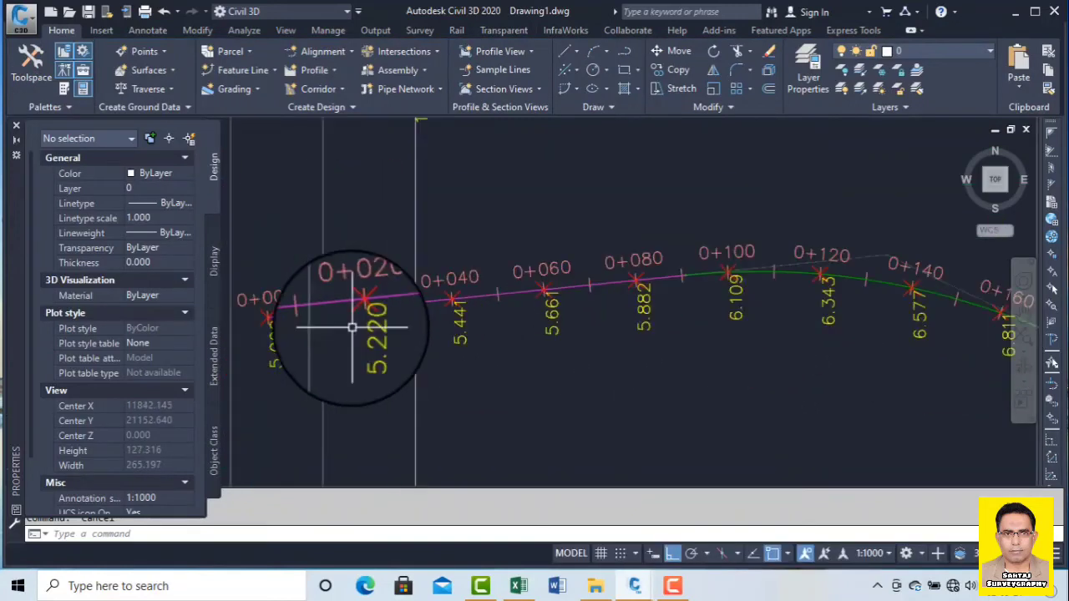
scroll(353, 328, up, 2)
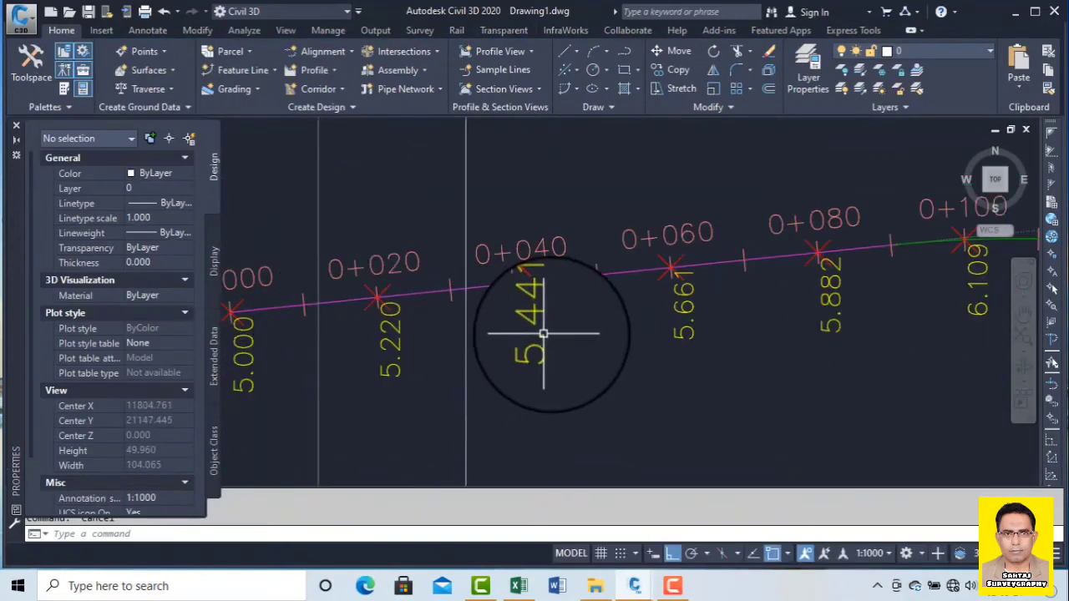
scroll(543, 333, down, 5)
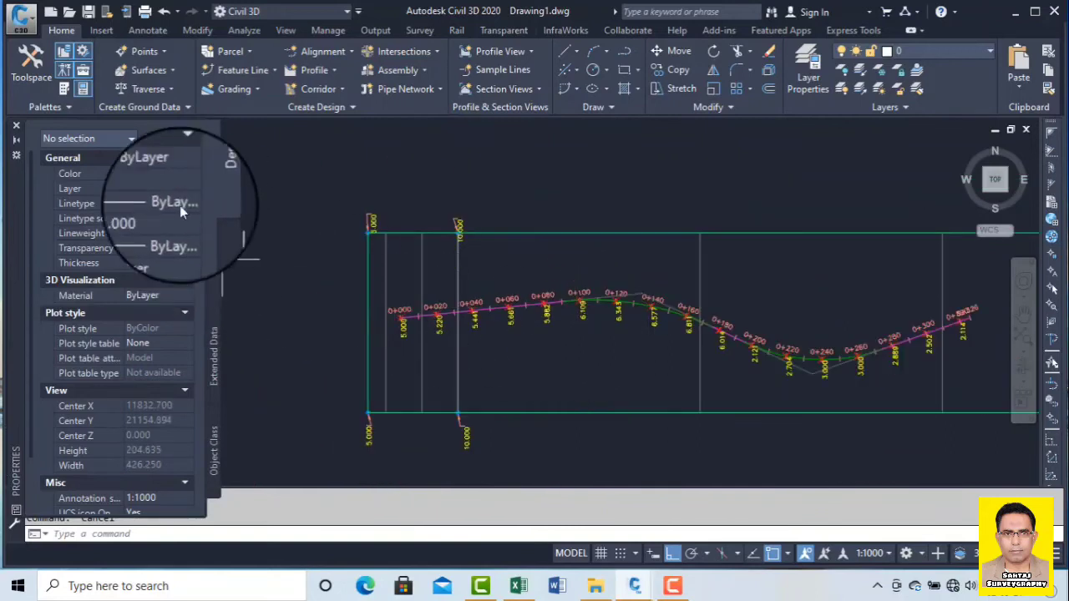
Step: Close the Properties palette and display the Toolspace
click(16, 128)
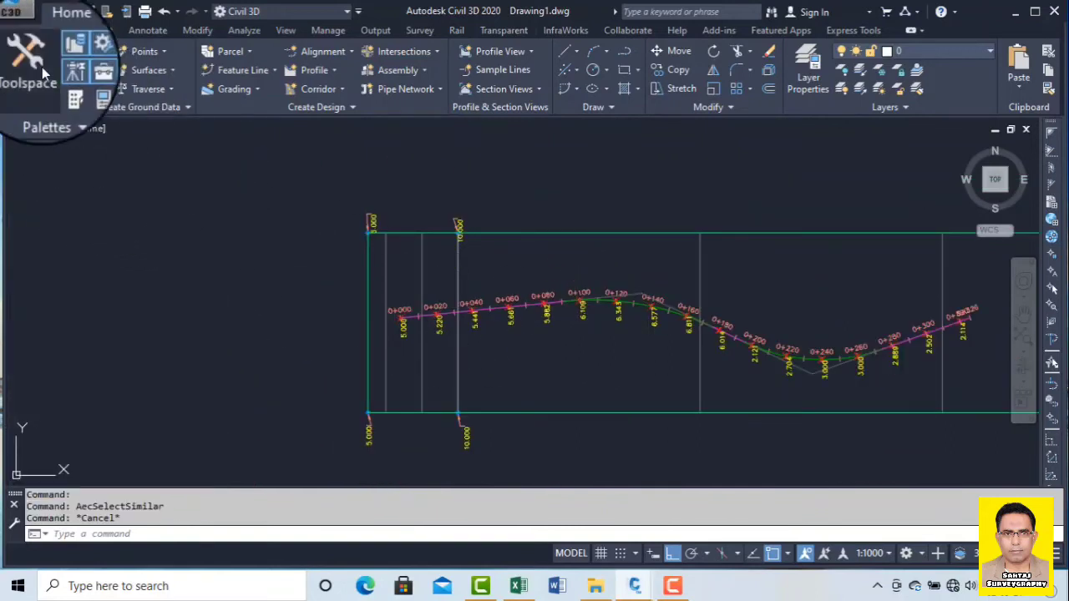
click(49, 99)
click(109, 248)
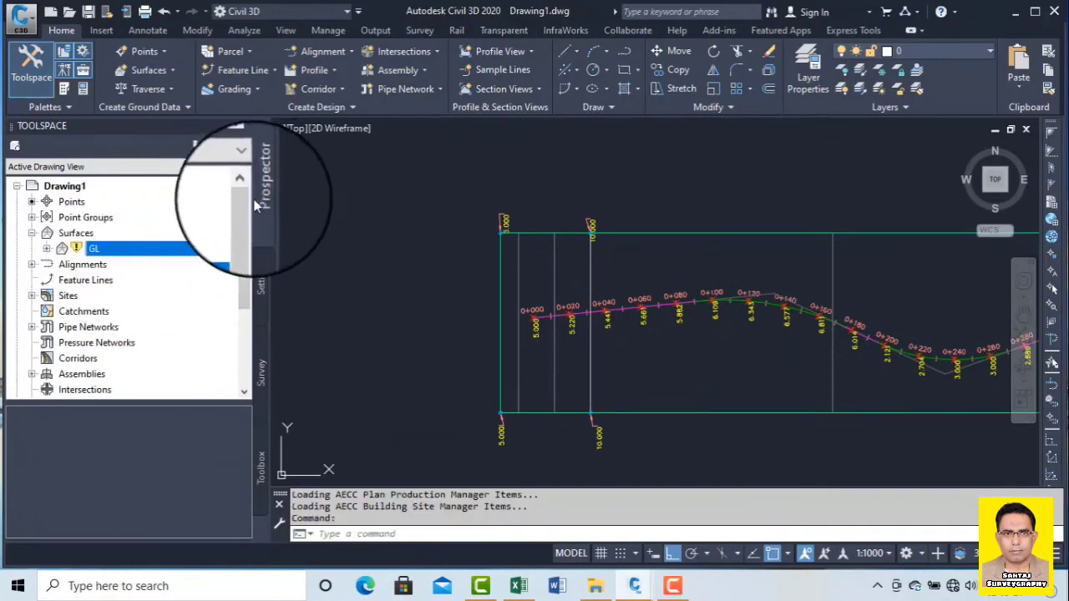
Step: Start a new point group and name it PGL
click(42, 218)
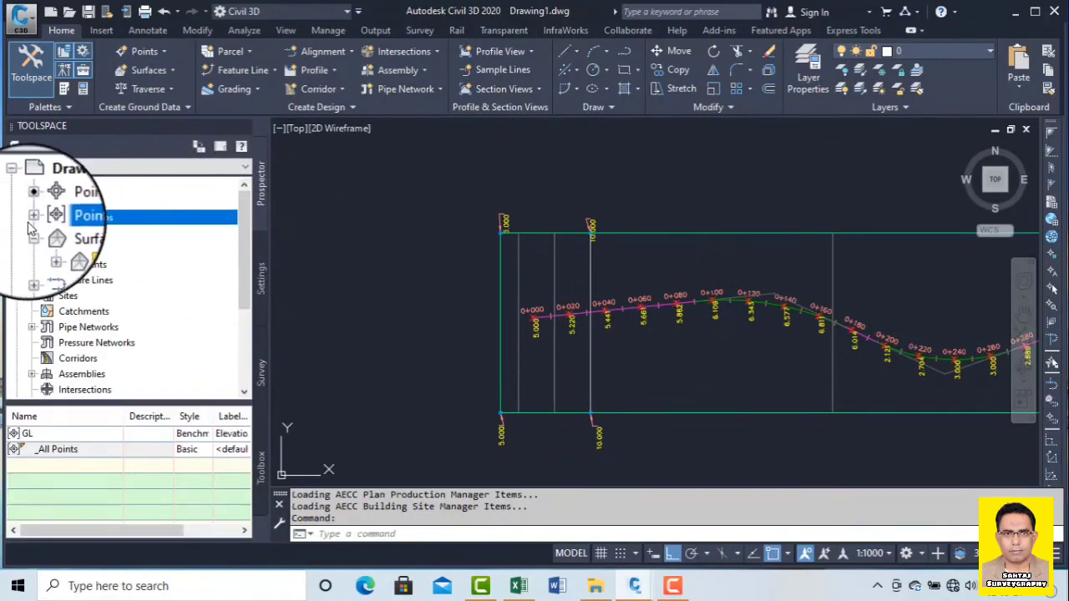
click(31, 217)
right_click(110, 218)
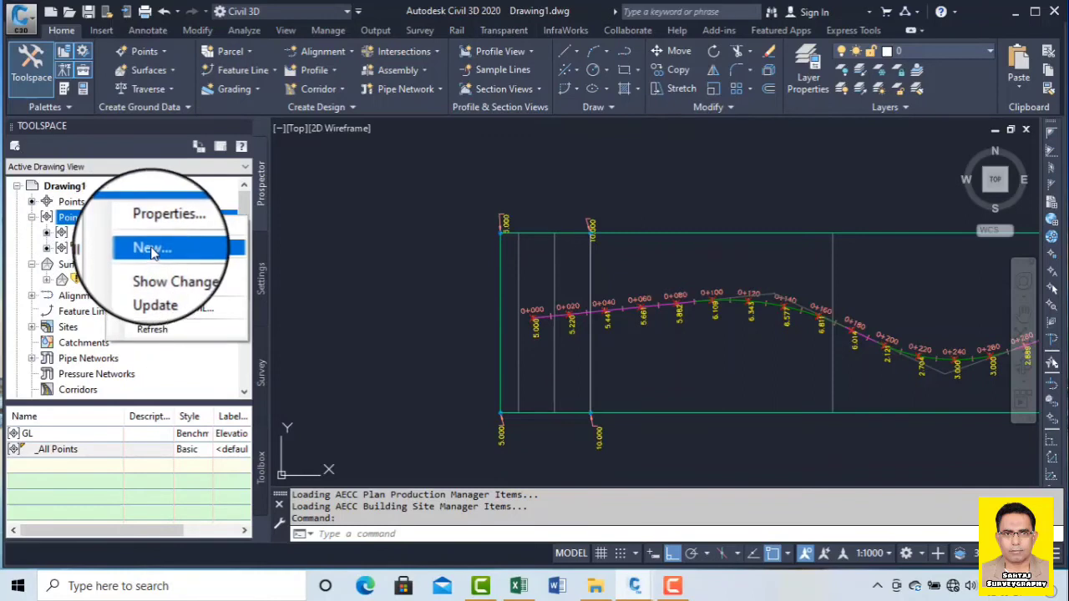
click(153, 251)
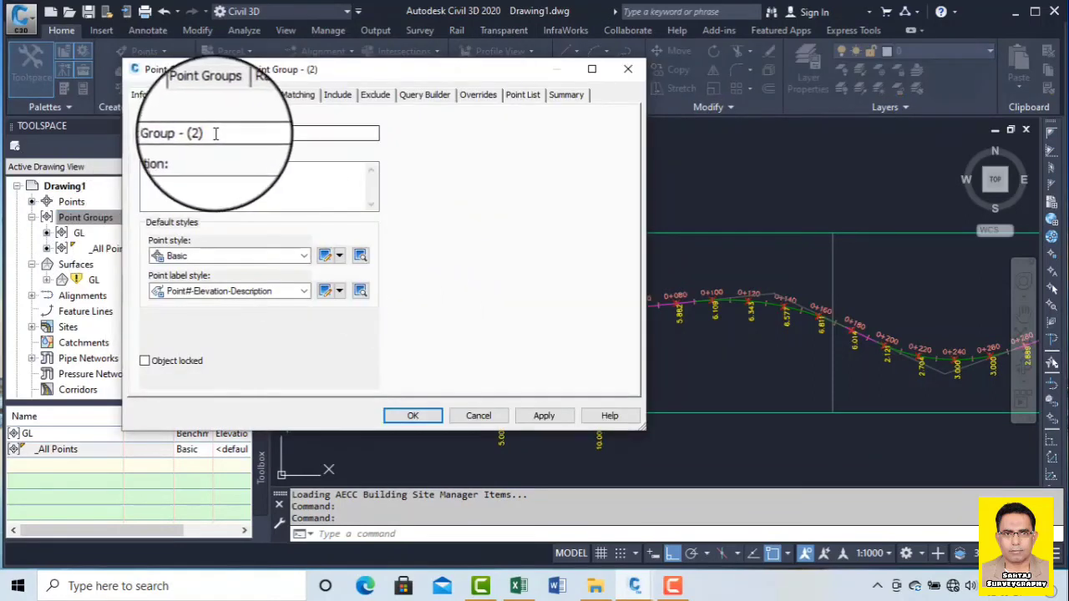
drag(215, 134, 18, 107)
text(O)
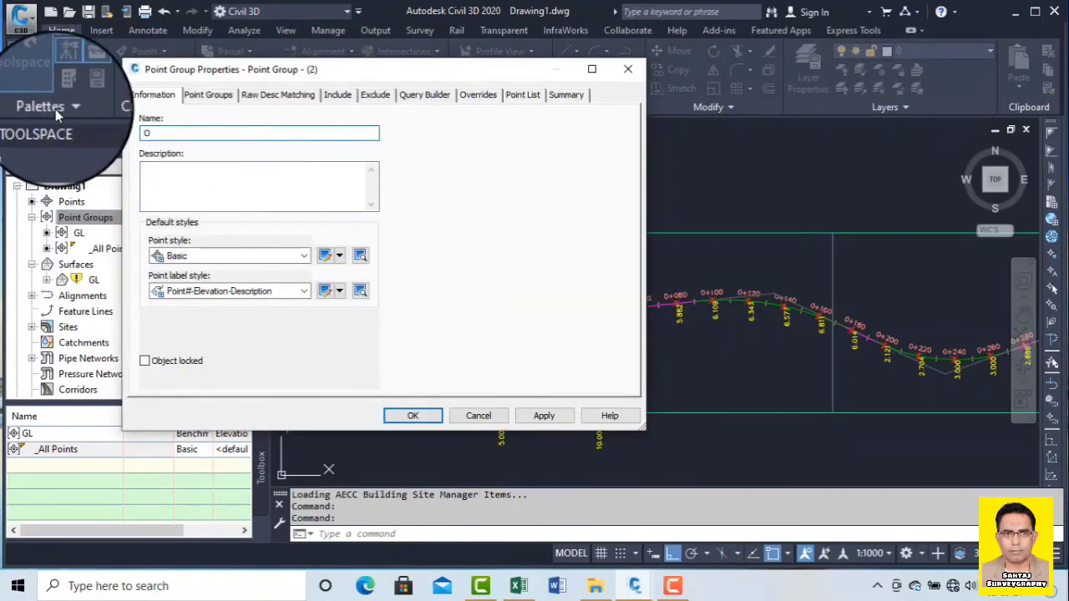
key(BackSpace)
text(PGL)
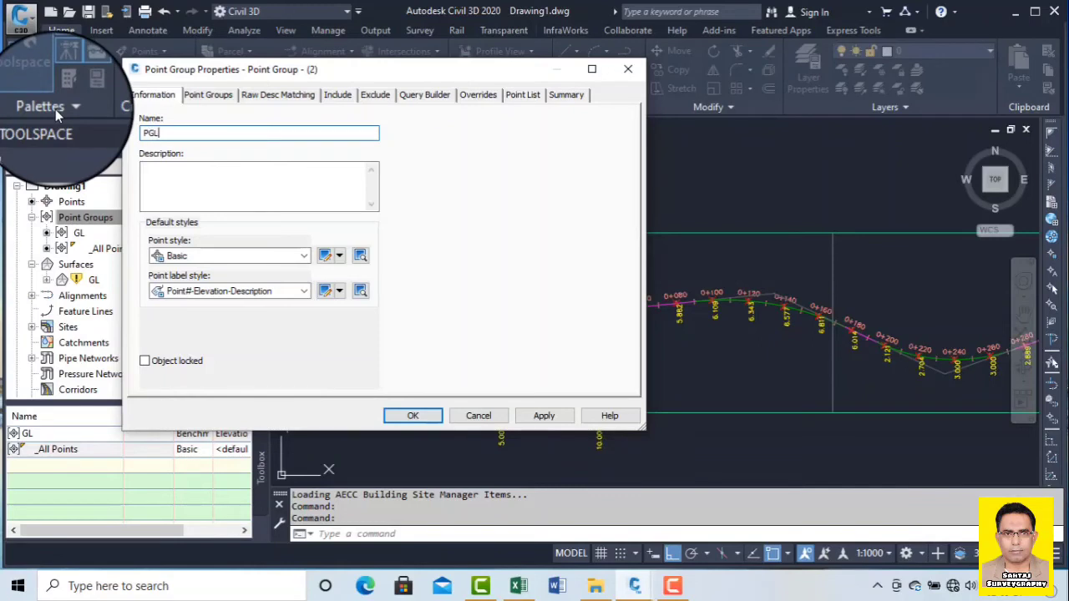
Step: Include points with raw descriptions matching PGL in the new group and bring up its point list
click(338, 94)
click(145, 234)
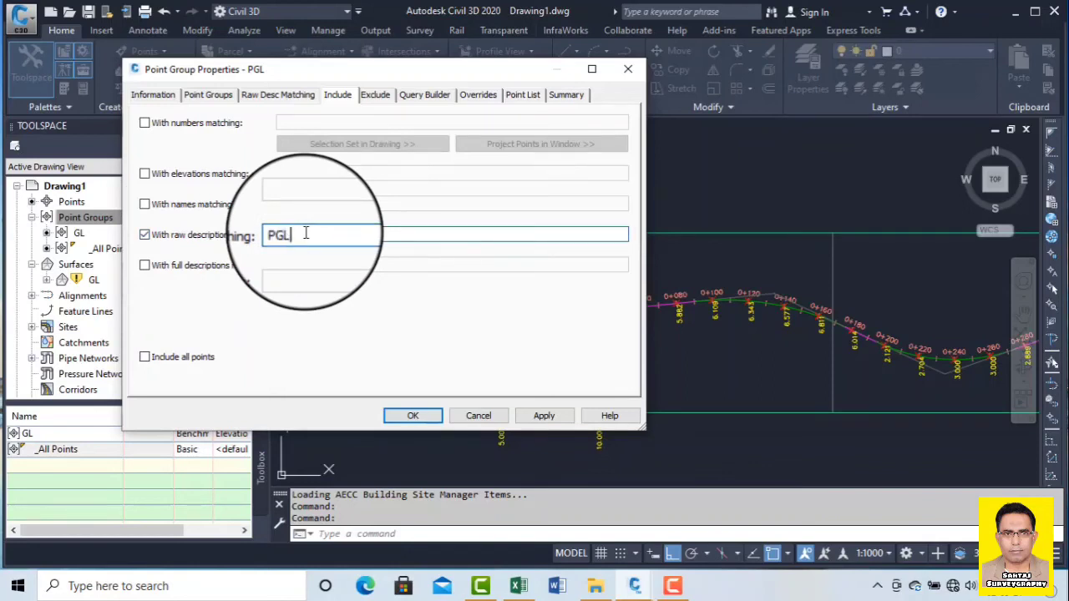
click(522, 94)
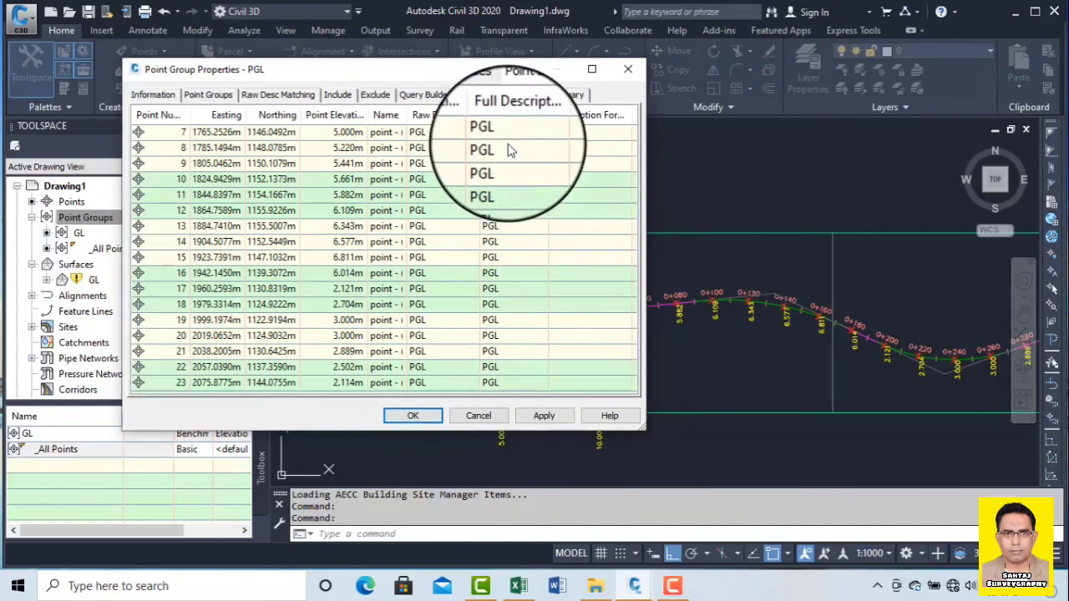
Step: Copy all rows of the PGL group's point list for Excel, and close the group properties without saving
click(387, 261)
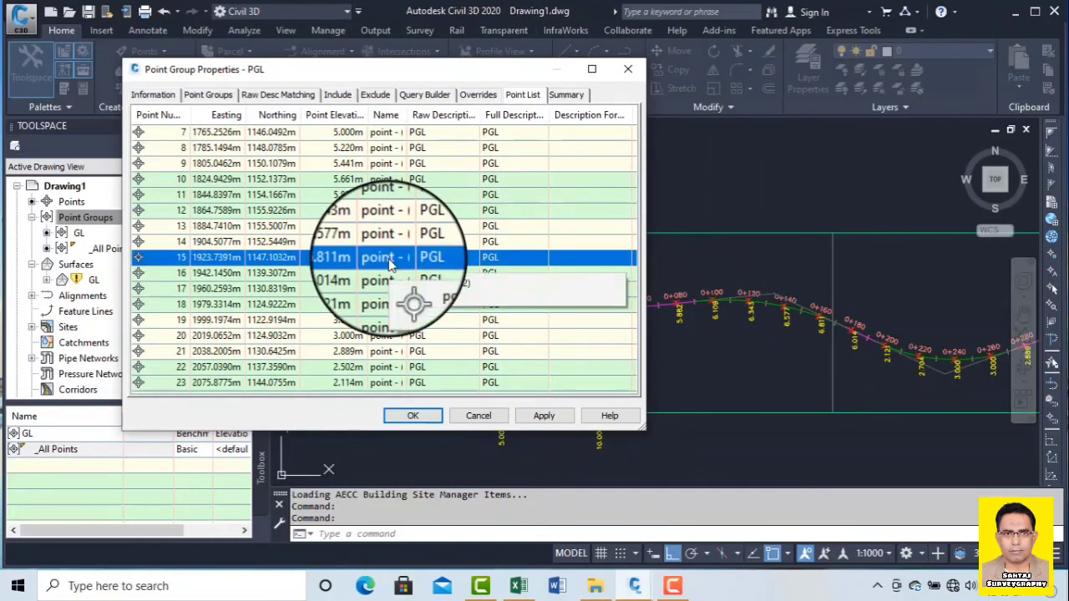
key(ctrl+a)
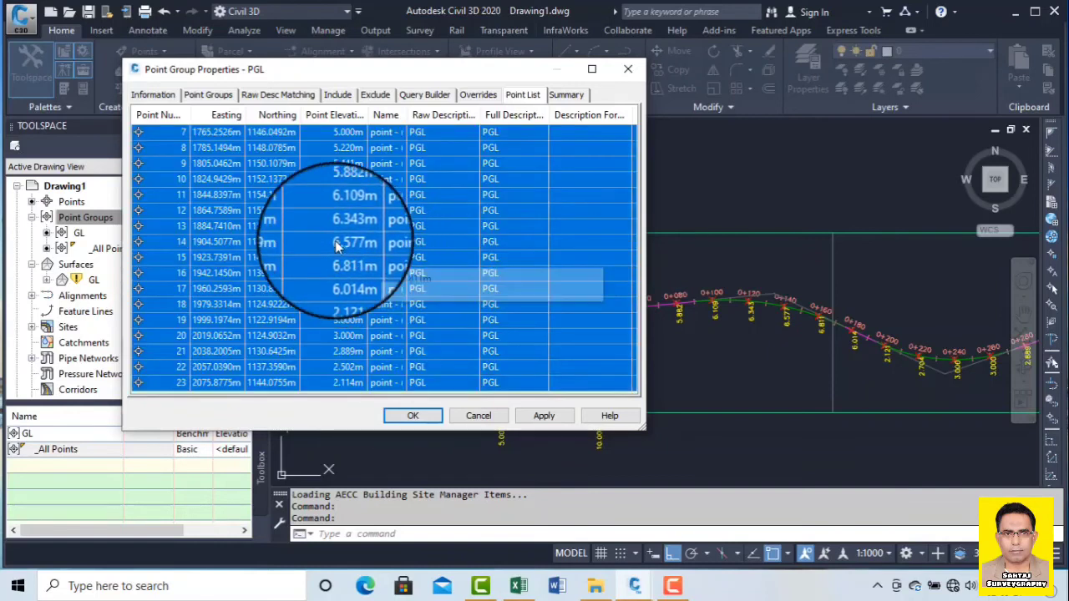
right_click(335, 244)
click(377, 279)
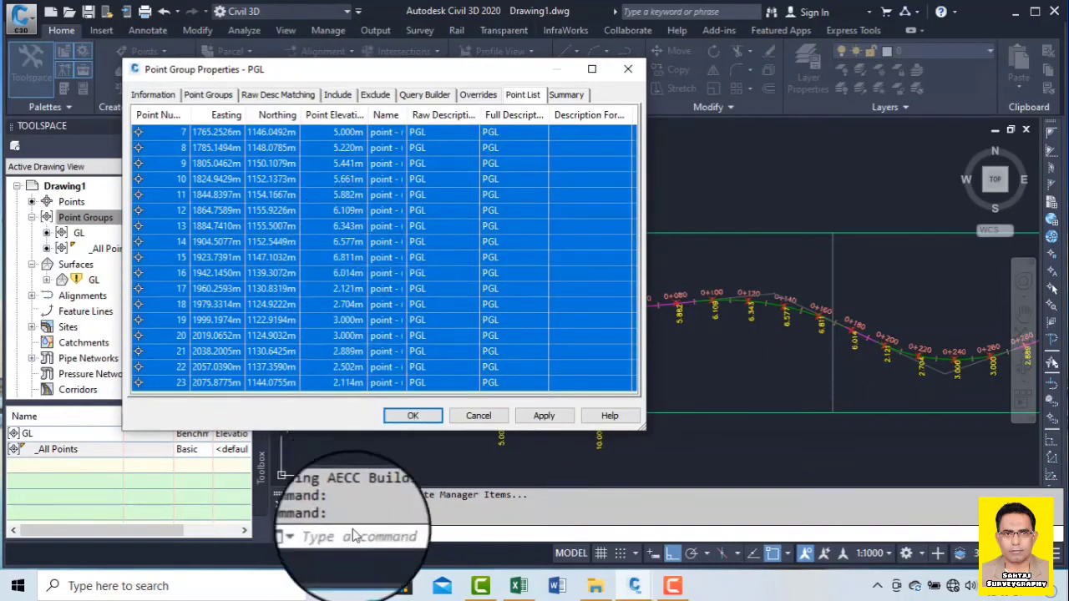
click(518, 587)
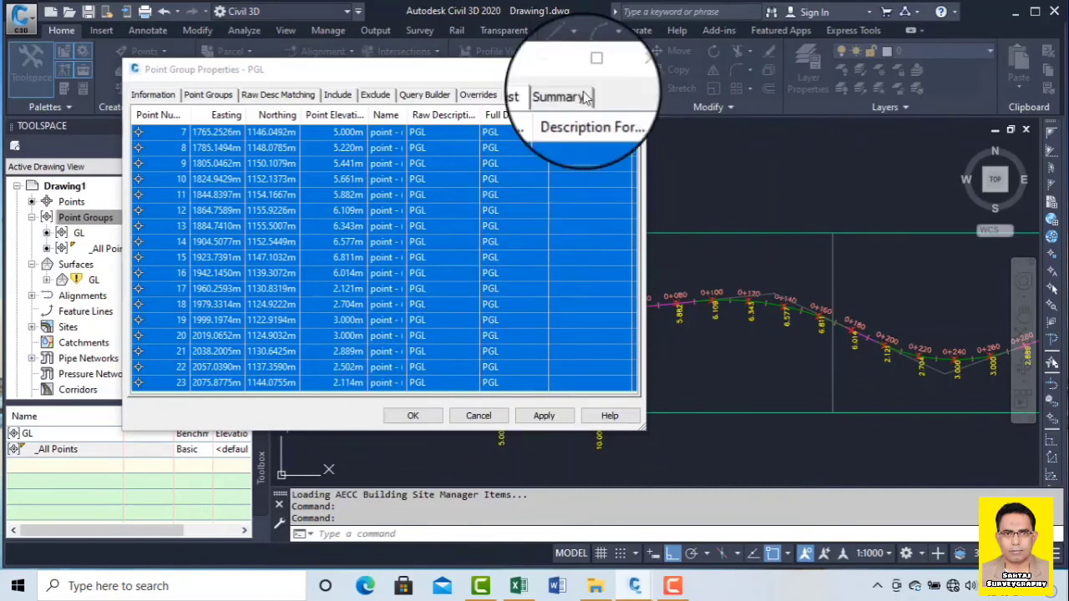
click(558, 67)
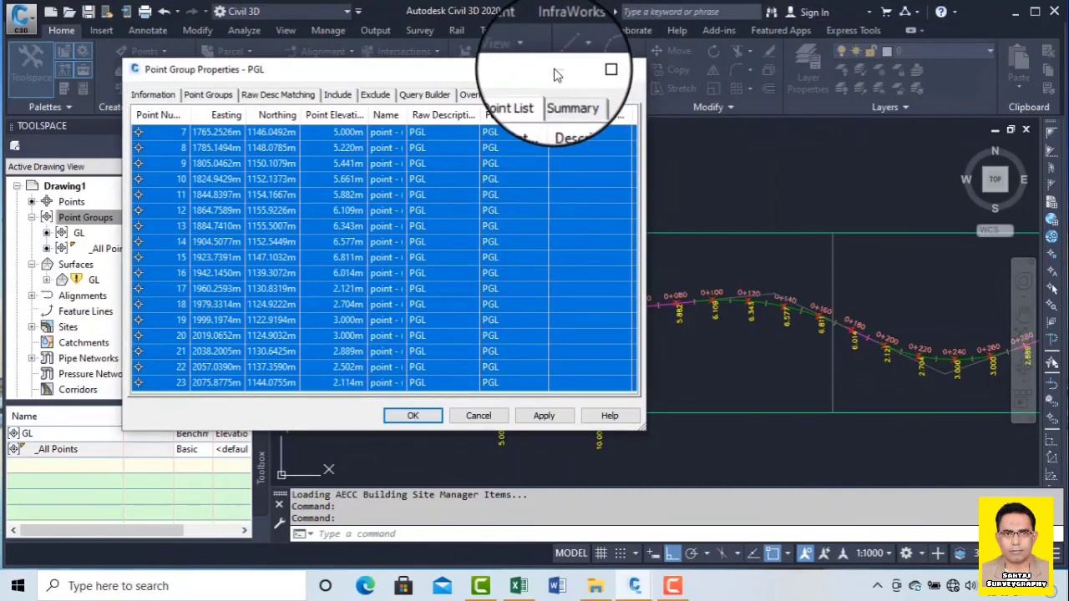
click(628, 68)
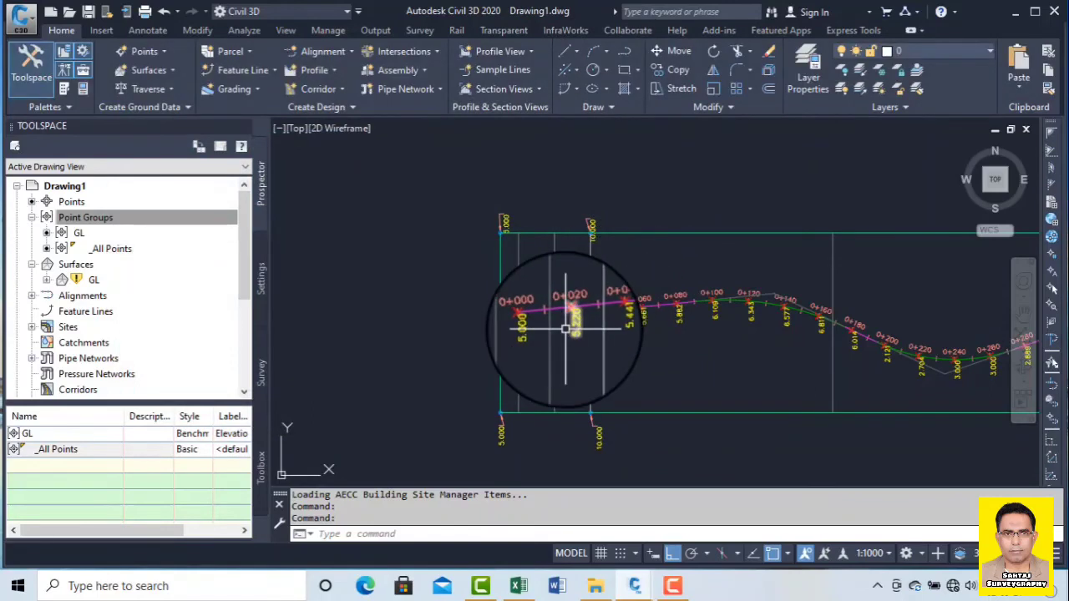
Step: Switch to the FG-1 workbook in Excel, return to the Civil 3D drawing, and examine the elevation labels around station 0+260
scroll(574, 315, up, 4)
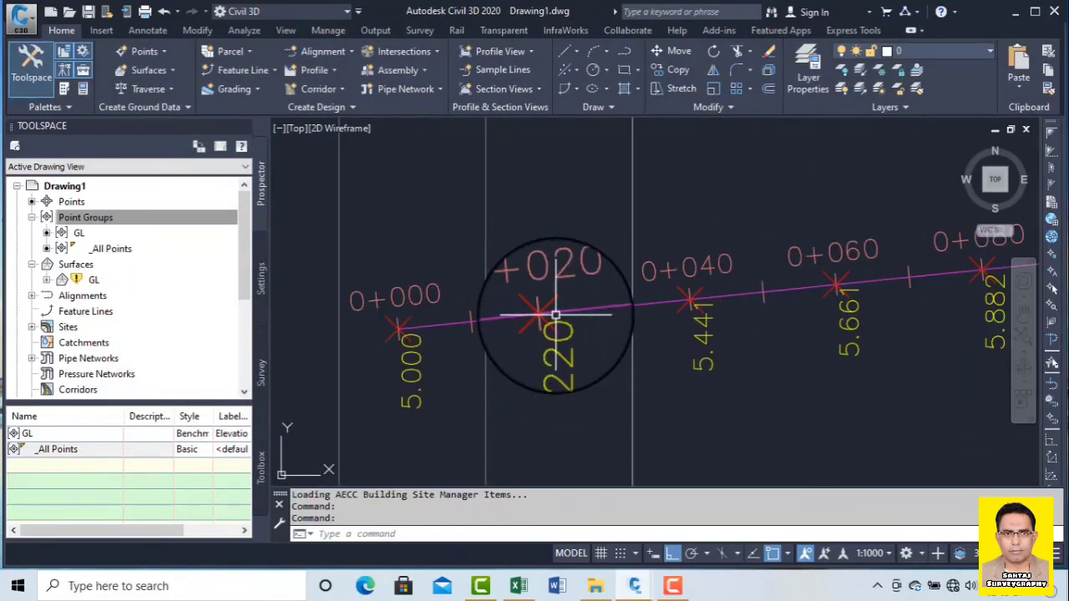
key(alt+Tab)
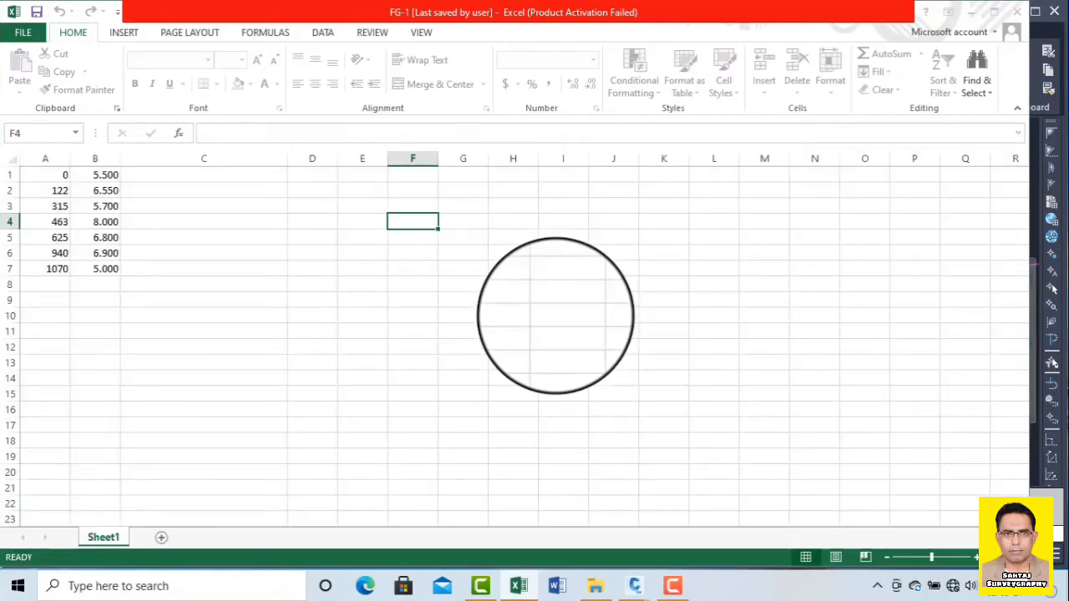
click(970, 12)
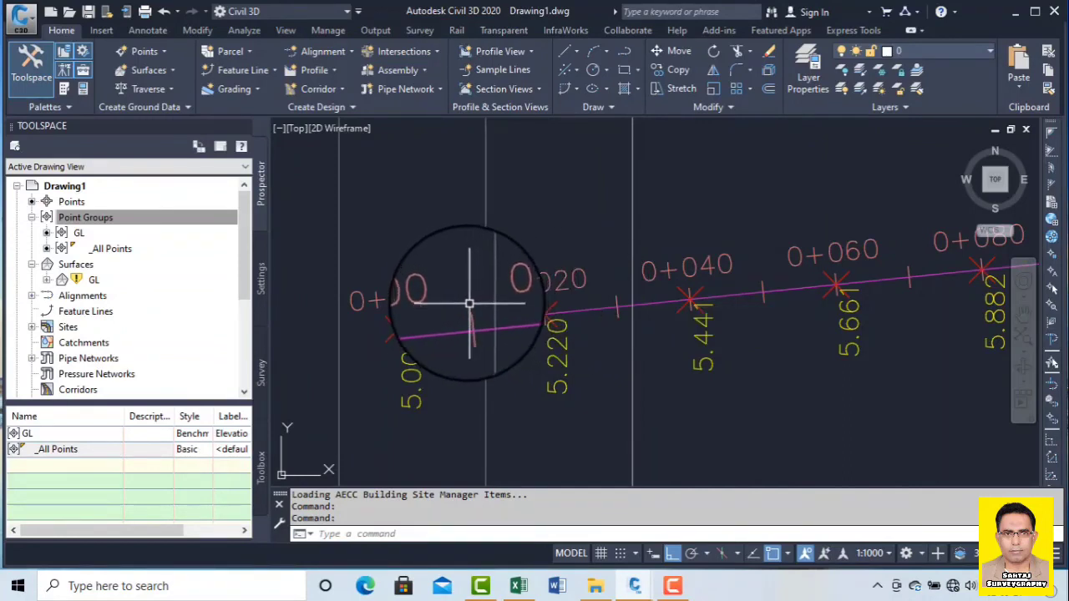
scroll(469, 304, down, 5)
scroll(742, 370, up, 5)
middle_drag(743, 370, 641, 286)
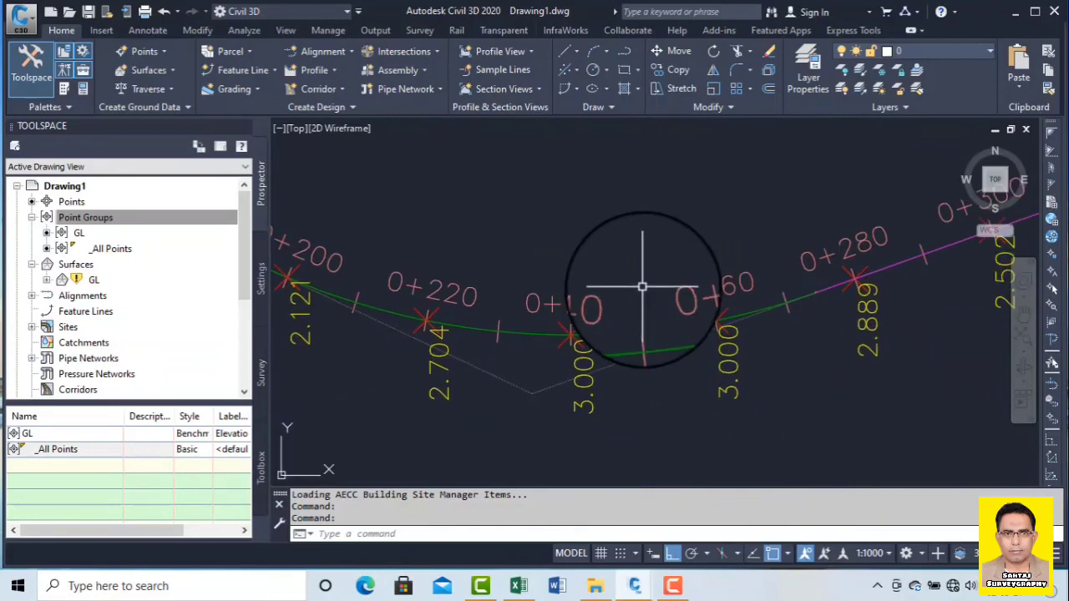
scroll(660, 286, down, 3)
scroll(693, 288, up, 3)
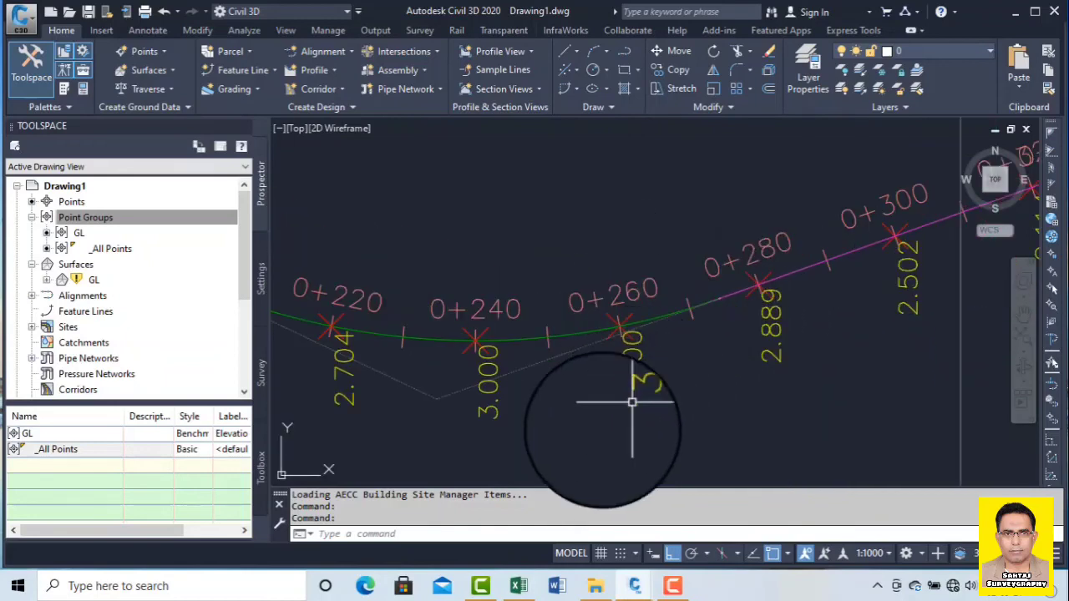
Step: Open the _All Points group's properties, review its point list, and close the dialog
click(121, 220)
right_click(117, 220)
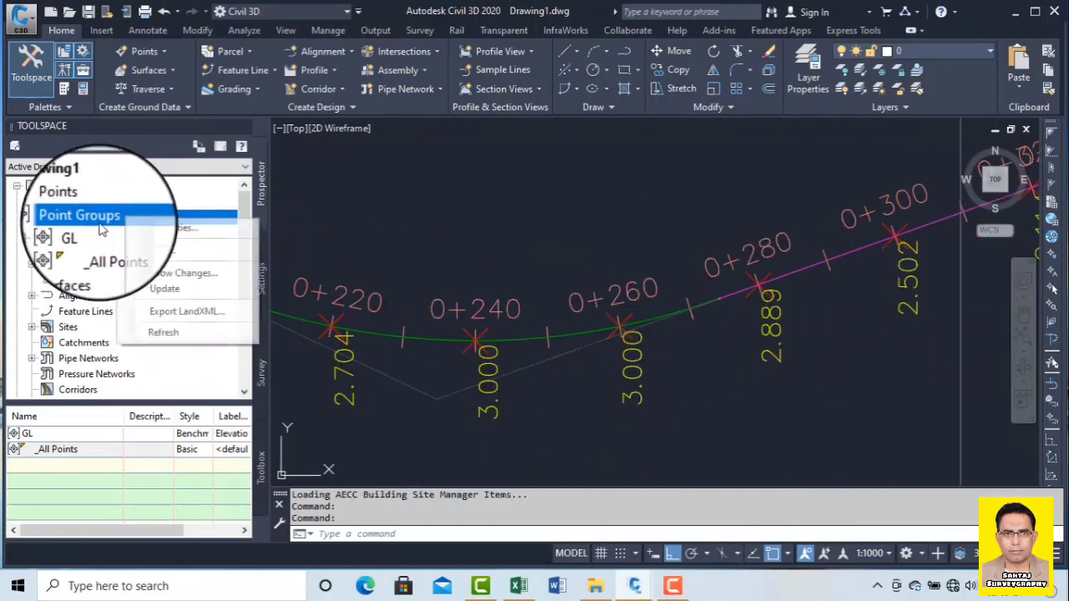
click(73, 233)
right_click(73, 233)
key(Escape)
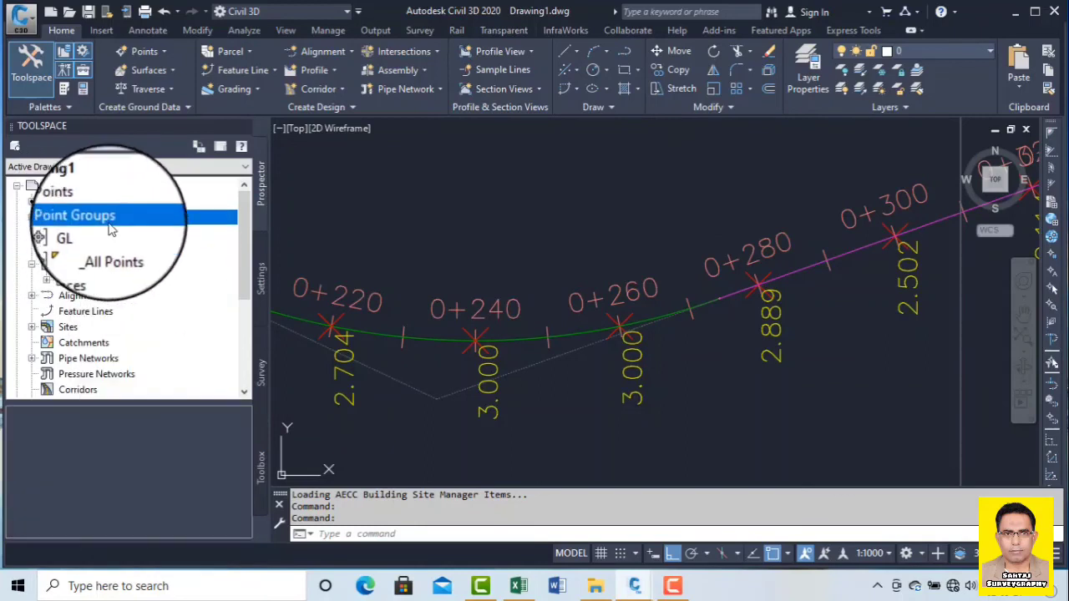
click(113, 248)
right_click(112, 248)
click(164, 261)
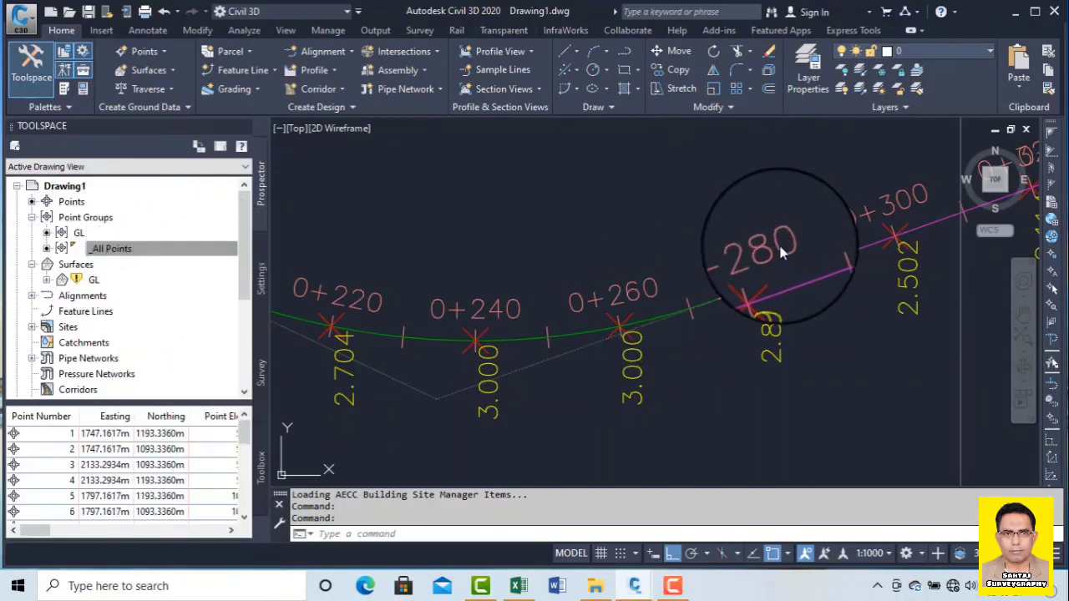
click(522, 96)
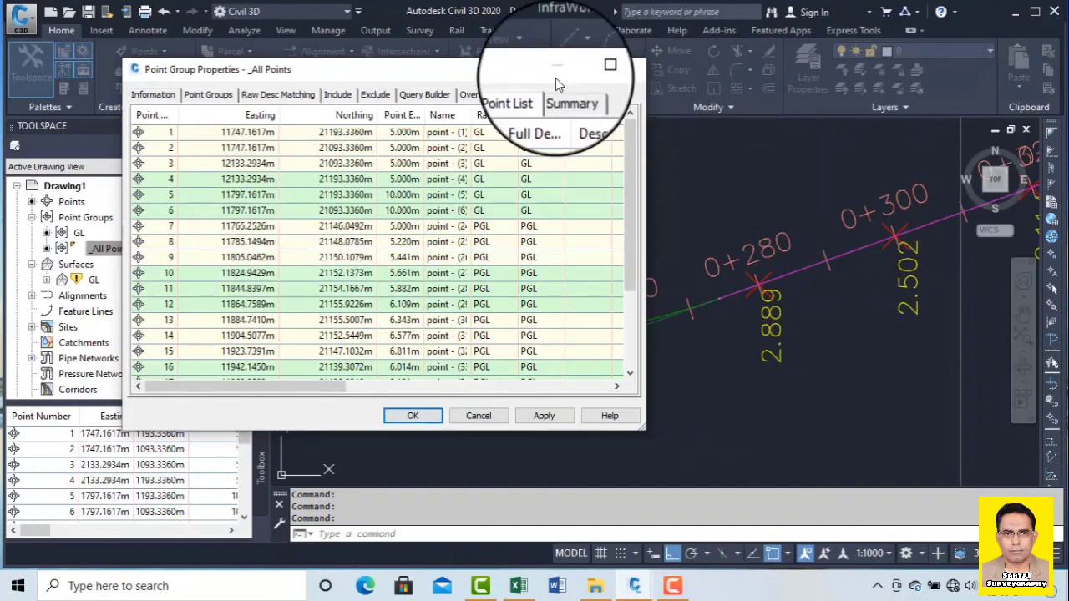
click(631, 71)
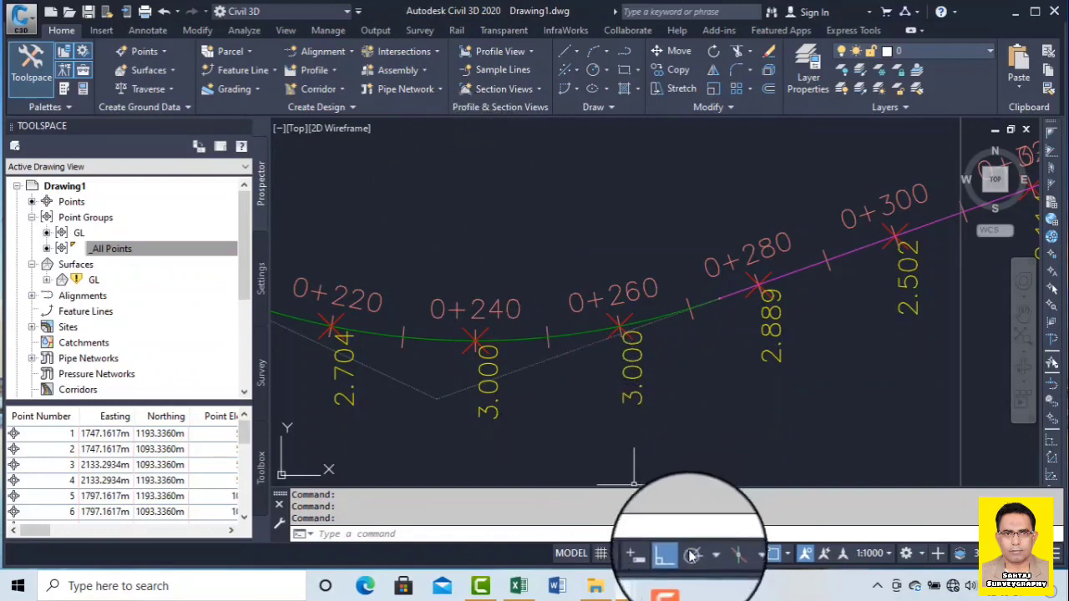
click(680, 589)
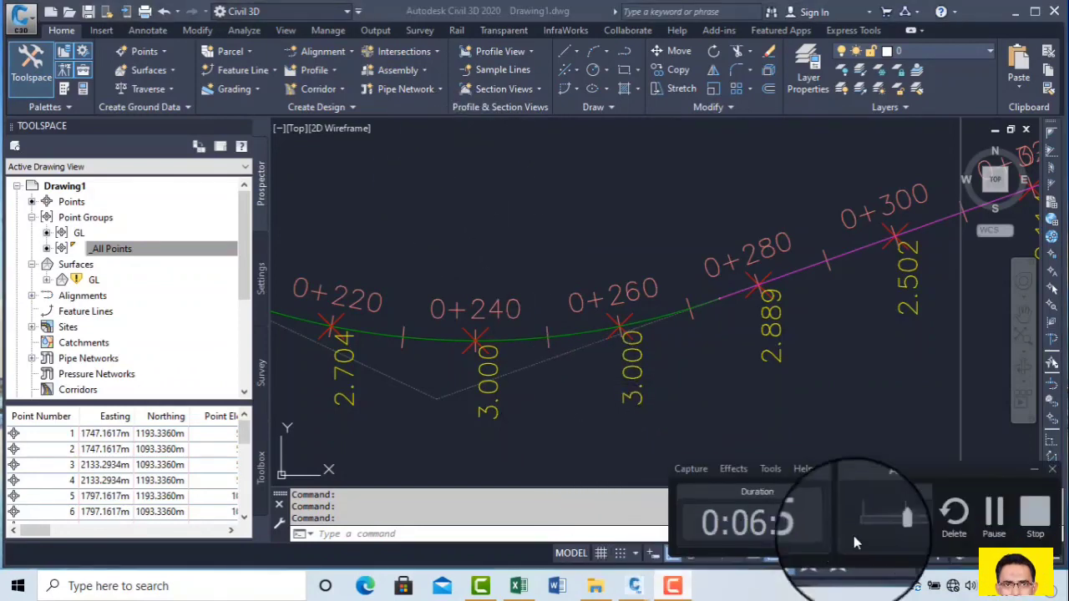